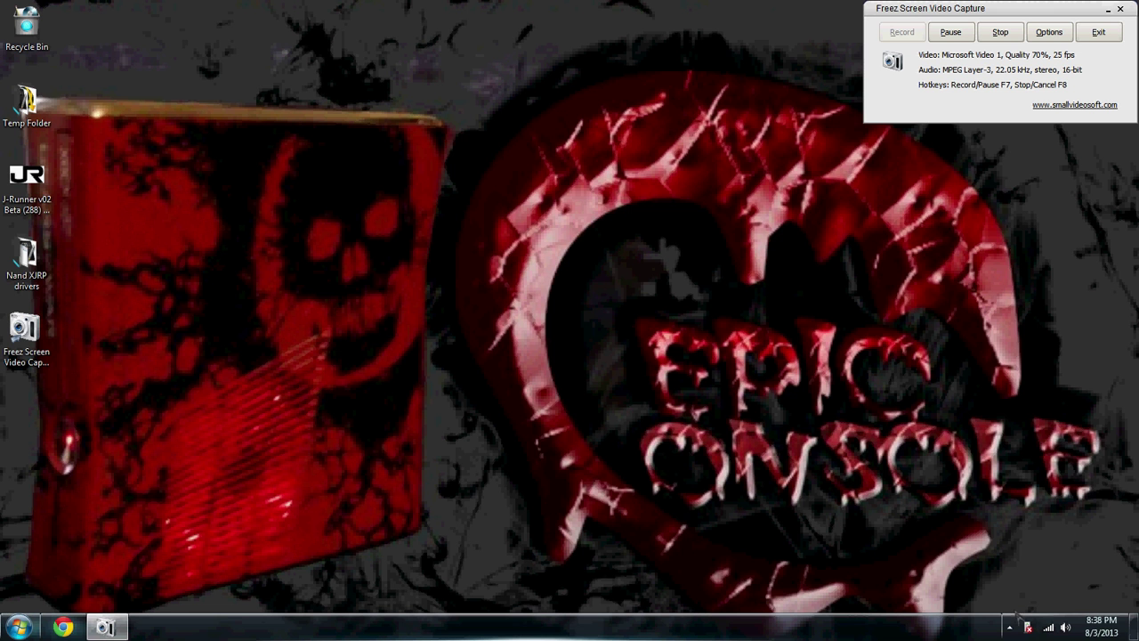
Step: Switch to Chrome and open the J-Runner Official Support section of the Team Xecuter forum
mouse_move(1029, 626)
left_click(63, 627)
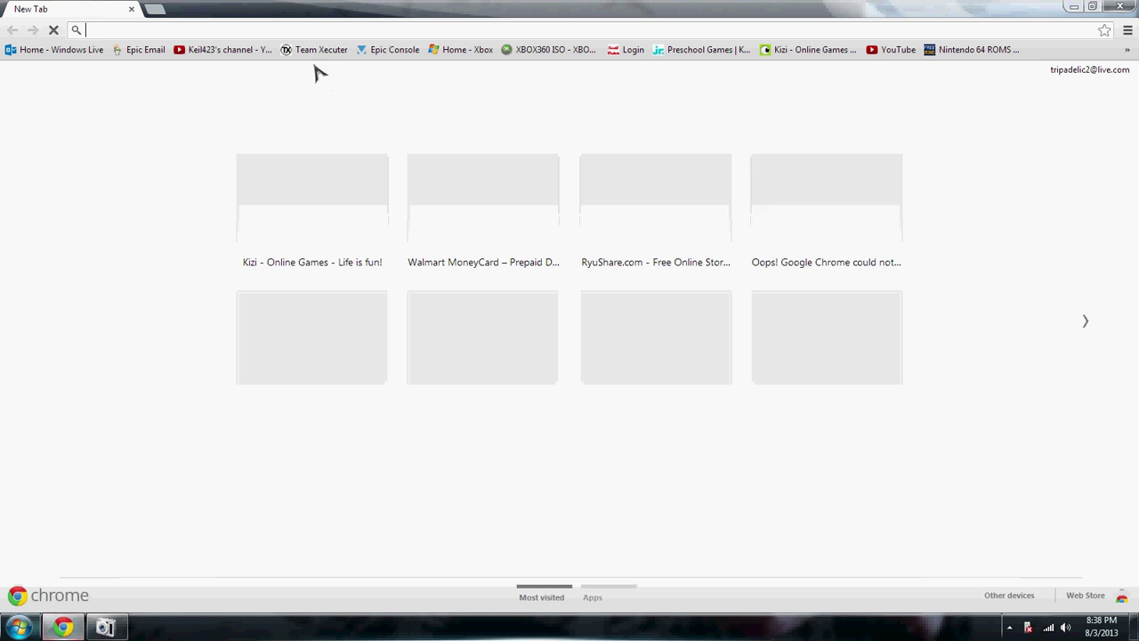
left_click(317, 49)
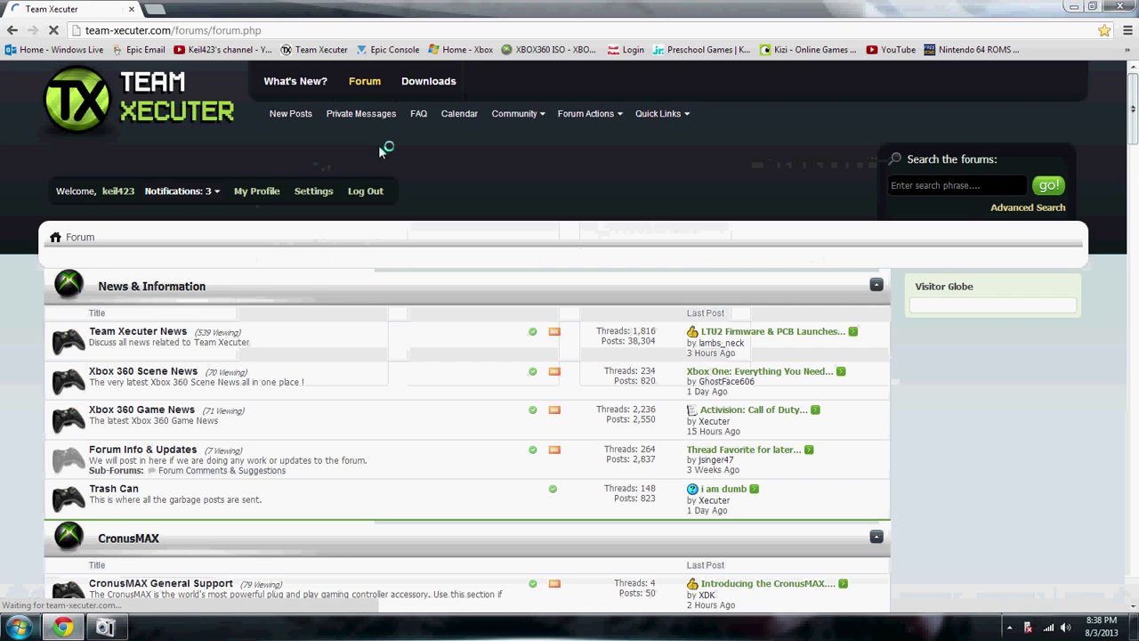
scroll(508, 330, "down", 5)
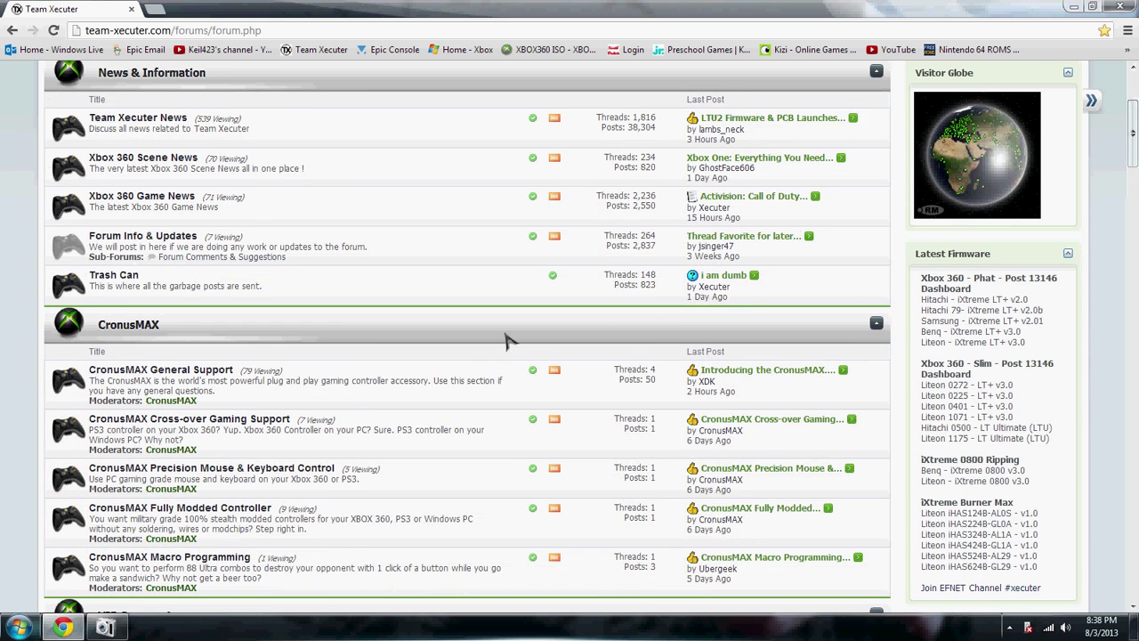
scroll(504, 339, "down", 11)
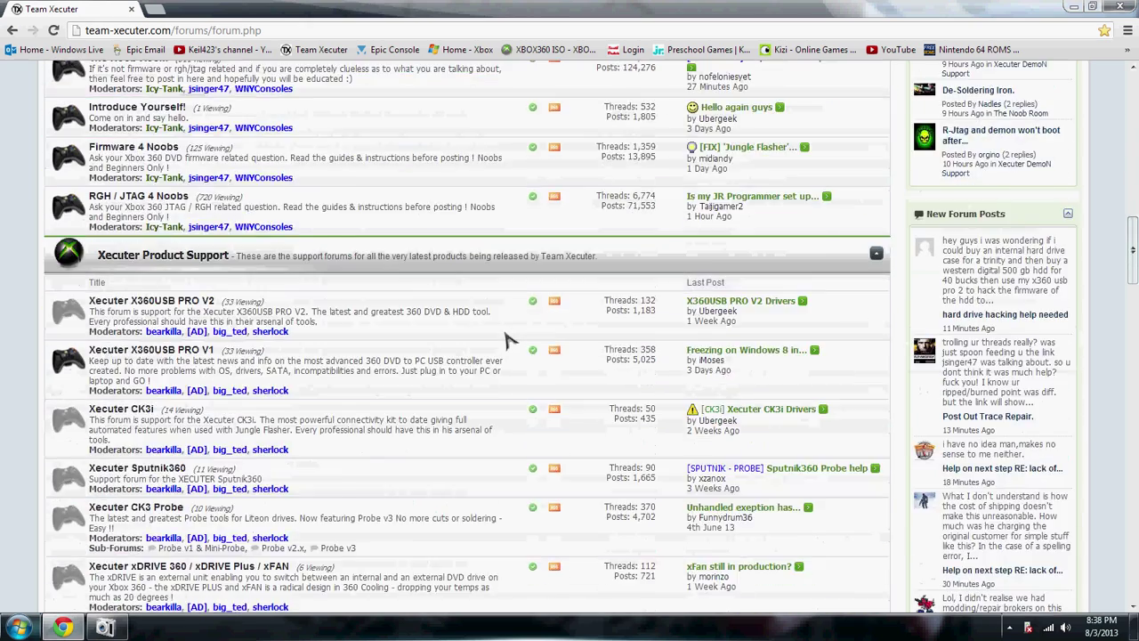
scroll(504, 338, "down", 6)
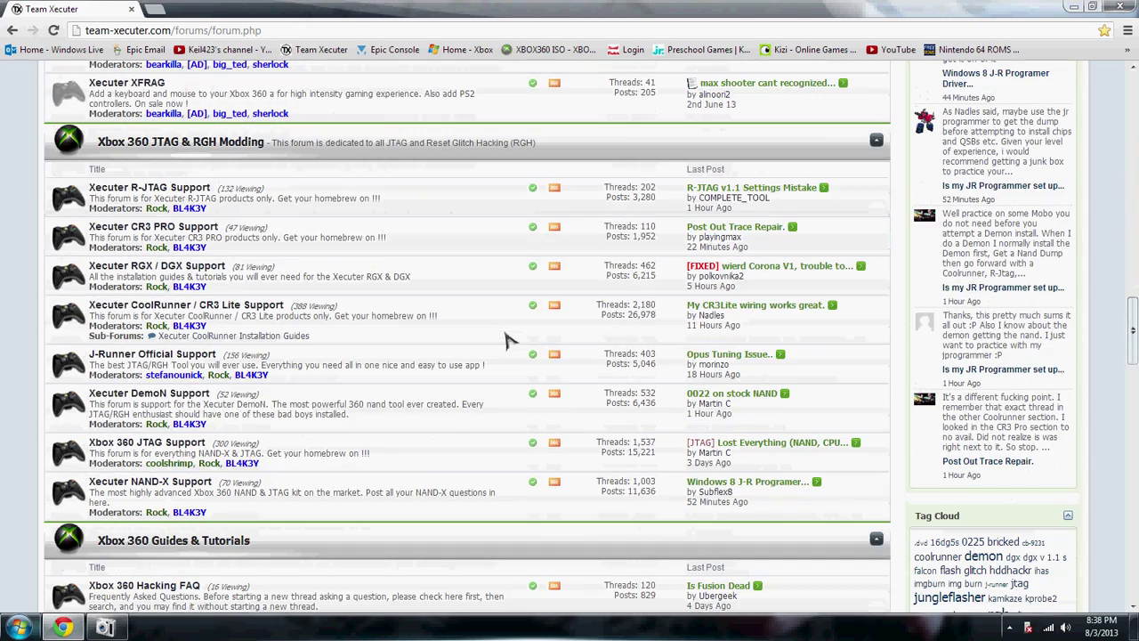
left_click(183, 359)
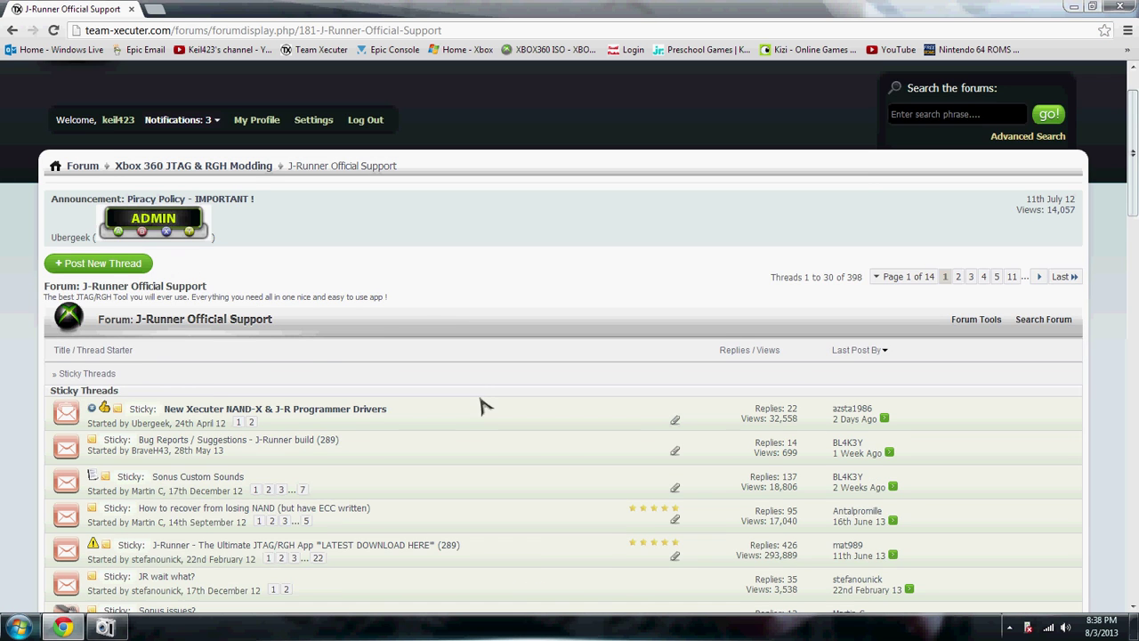
Step: Review the New Xecuter NAND-X & J-R Programmer Drivers thread down to its attached driver archive, and close the browser
scroll(463, 410, "down", 2)
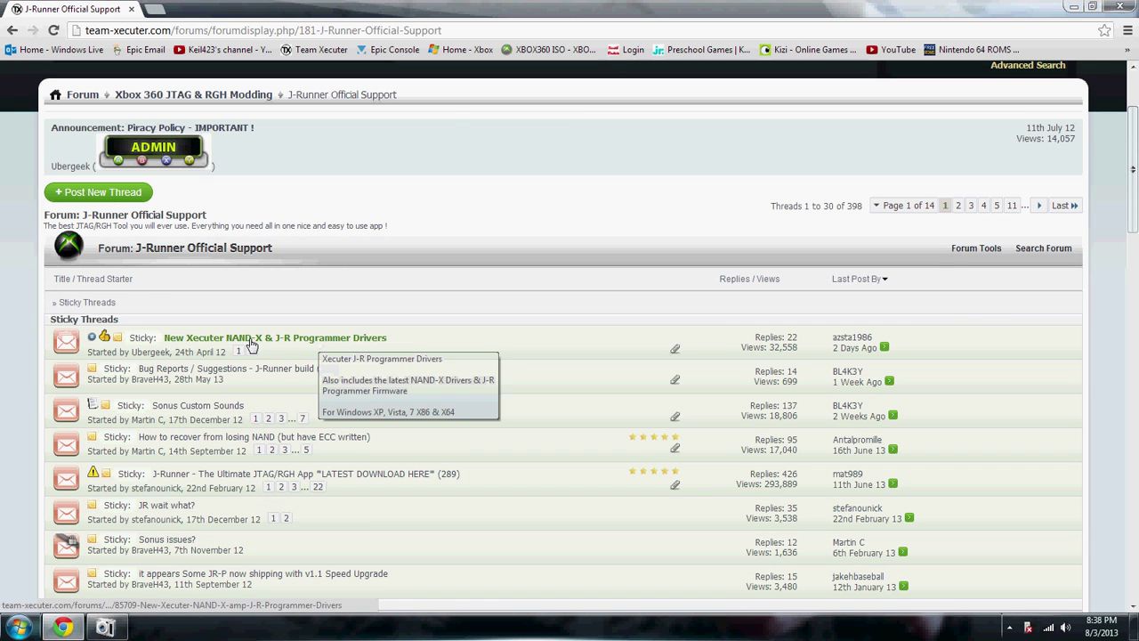
left_click(298, 343)
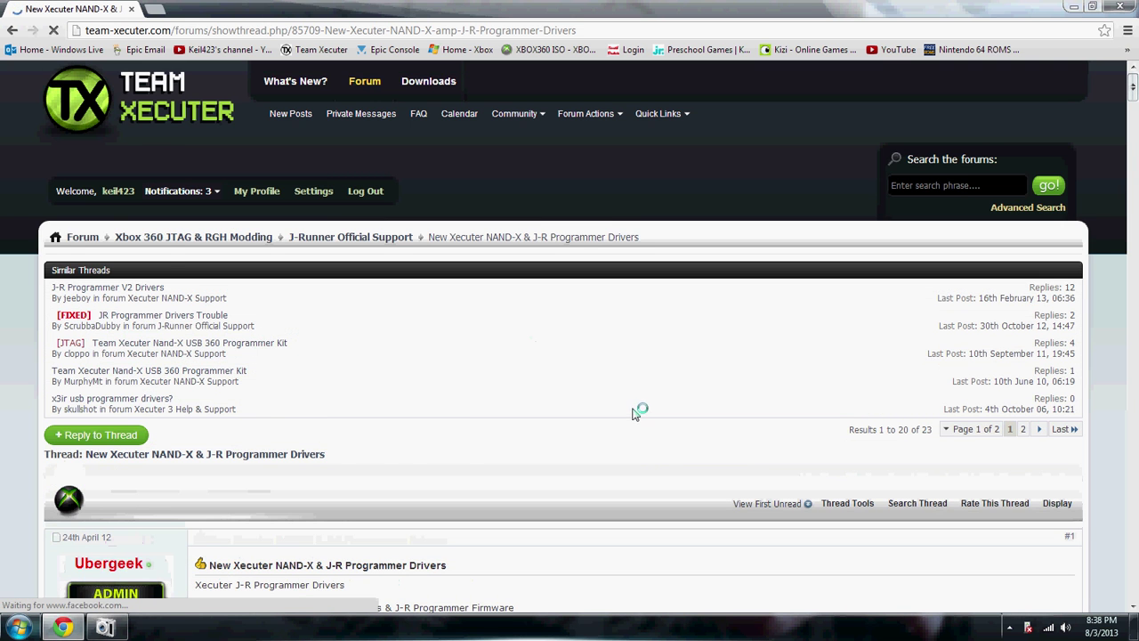
scroll(658, 427, "down", 2)
scroll(673, 439, "down", 4)
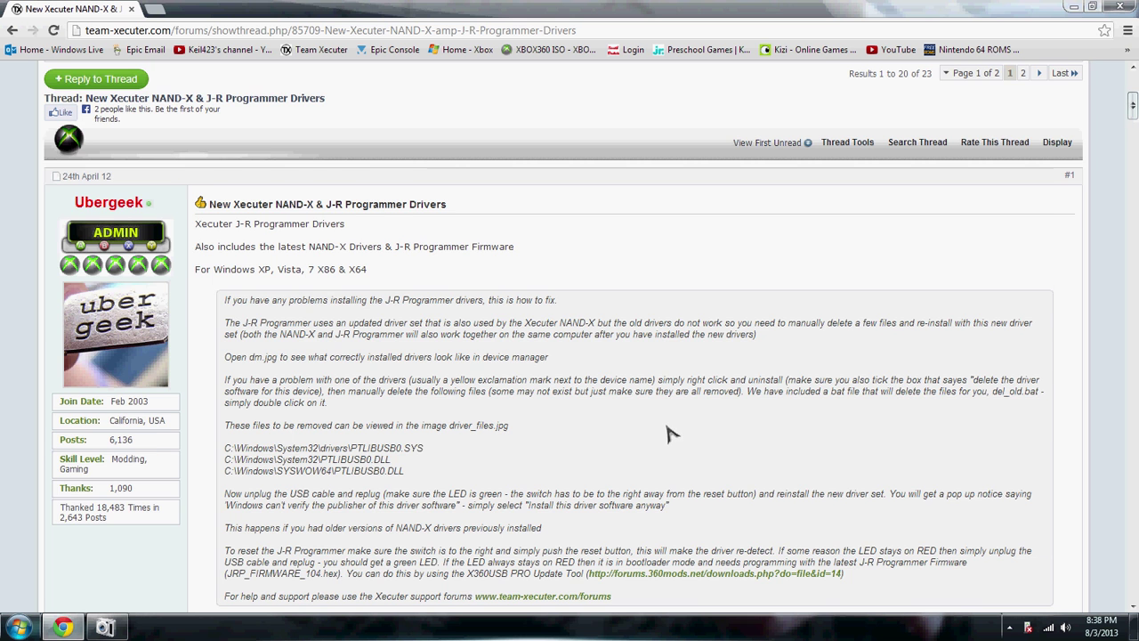
scroll(424, 318, "down", 2)
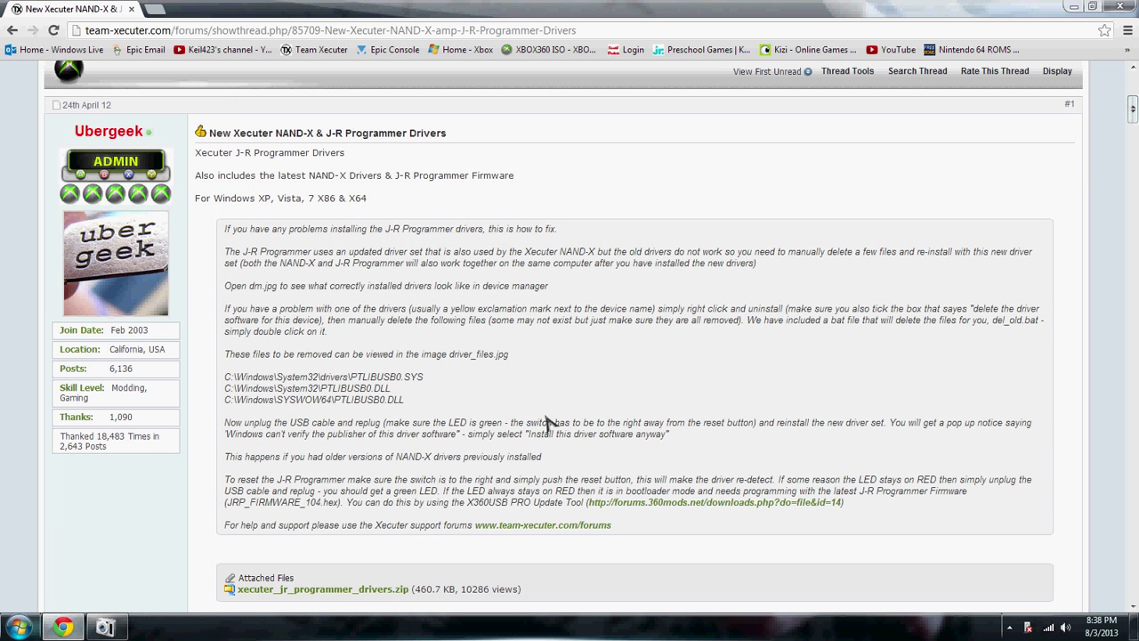
scroll(525, 480, "down", 3)
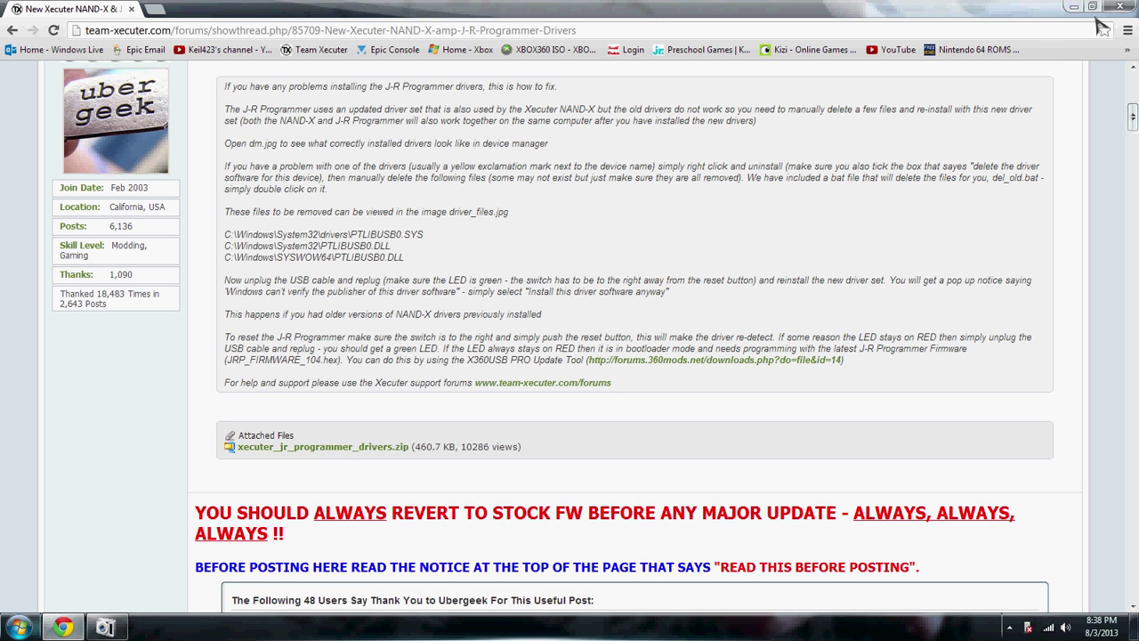
left_click(1119, 7)
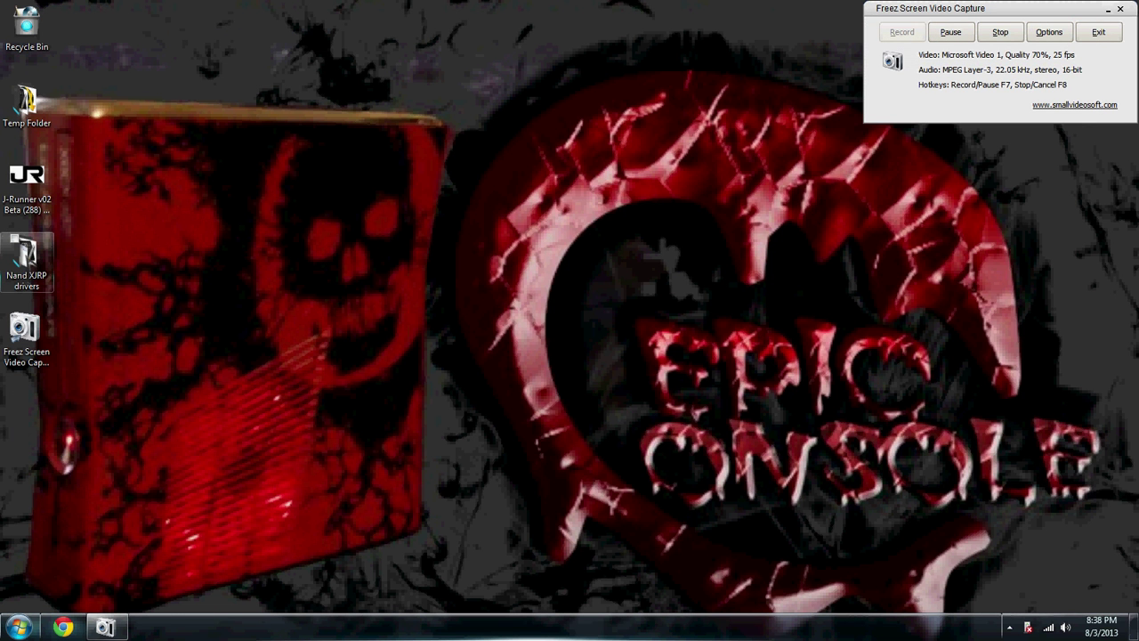
Step: Open the Nand XJRP drivers folder from the desktop and check the J-R Programmer's driver installation status
double_click(26, 258)
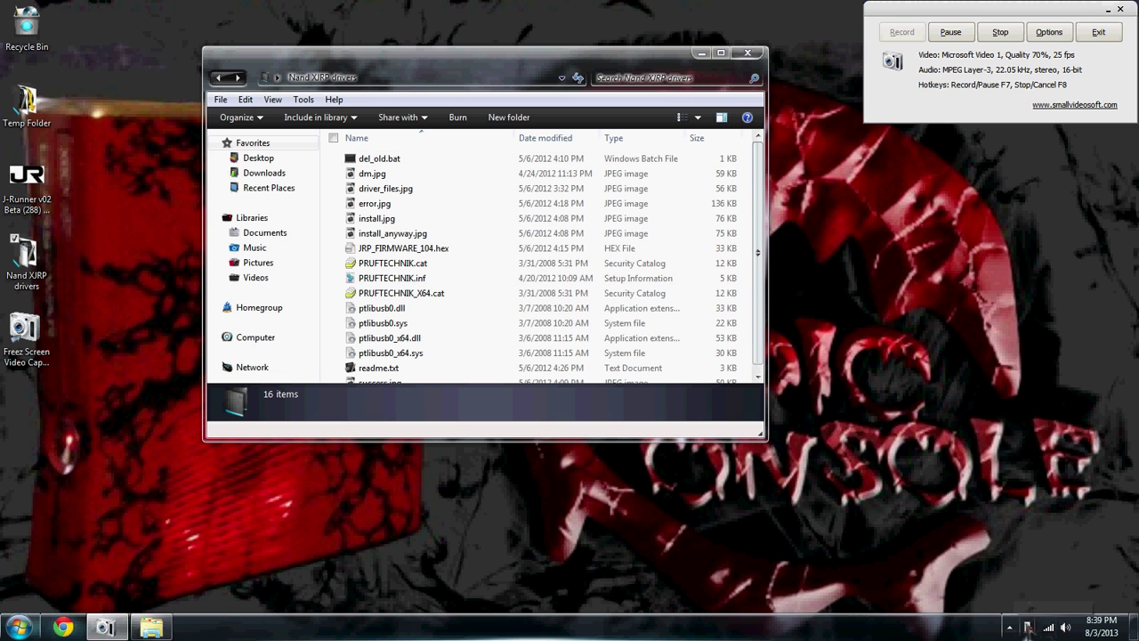
left_click(1027, 627)
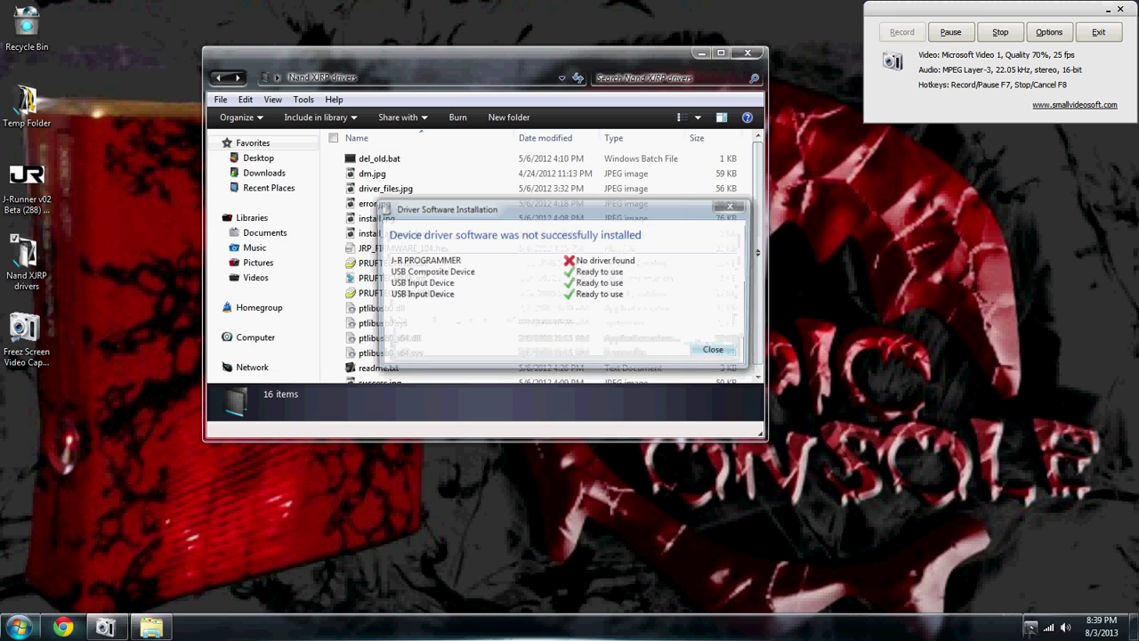
left_click(717, 351)
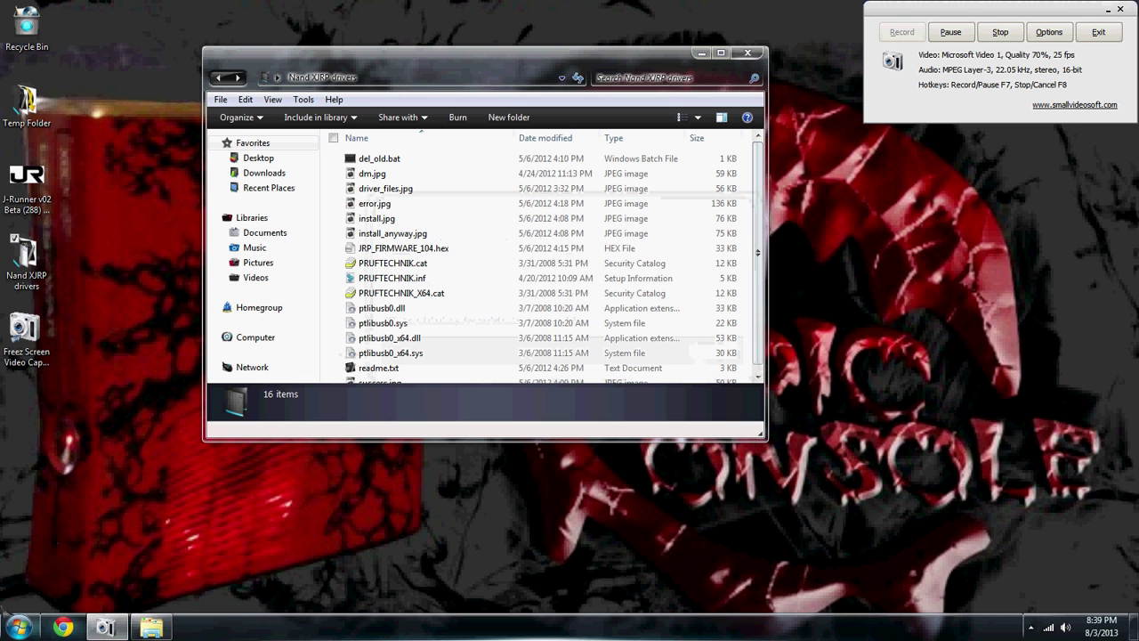
Step: Open Computer Management for this computer and display Device Manager
left_click(20, 627)
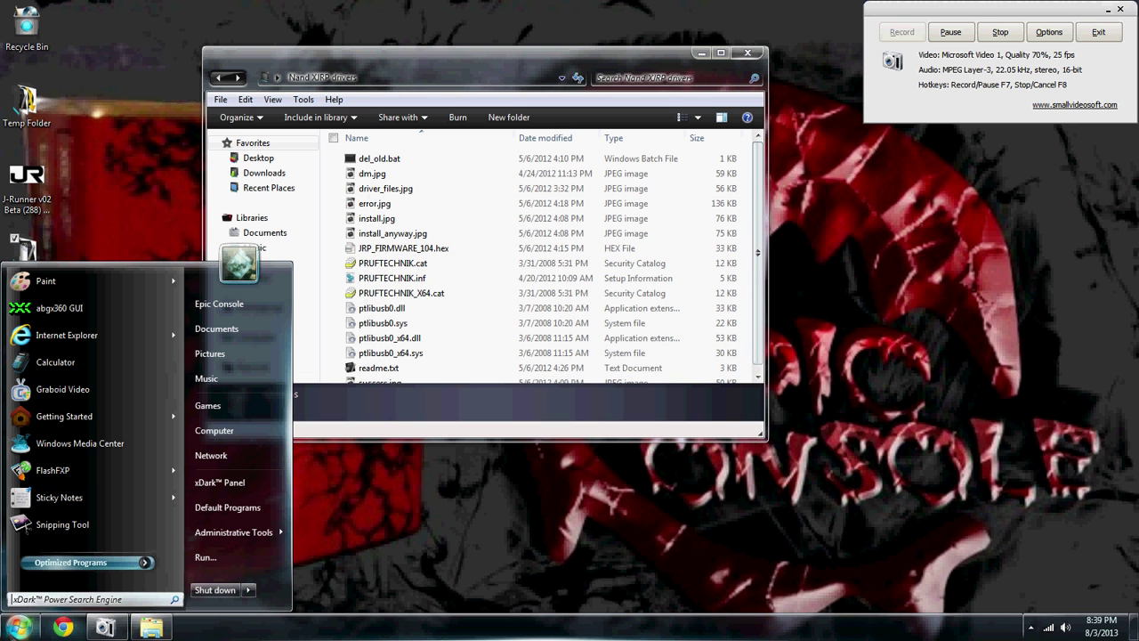
right_click(231, 432)
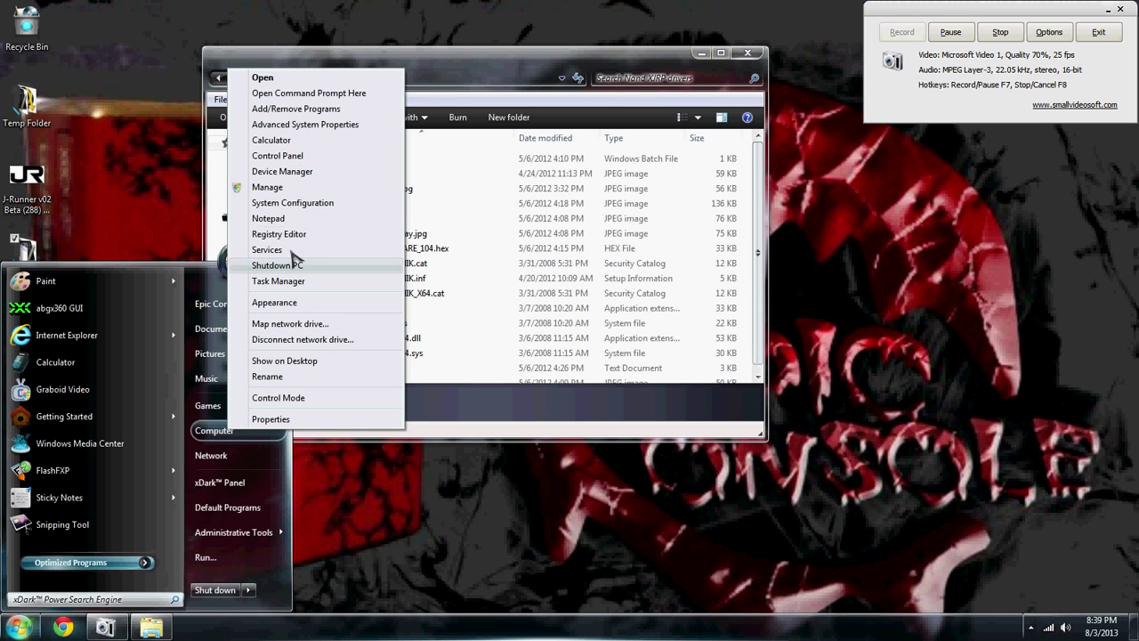
left_click(302, 187)
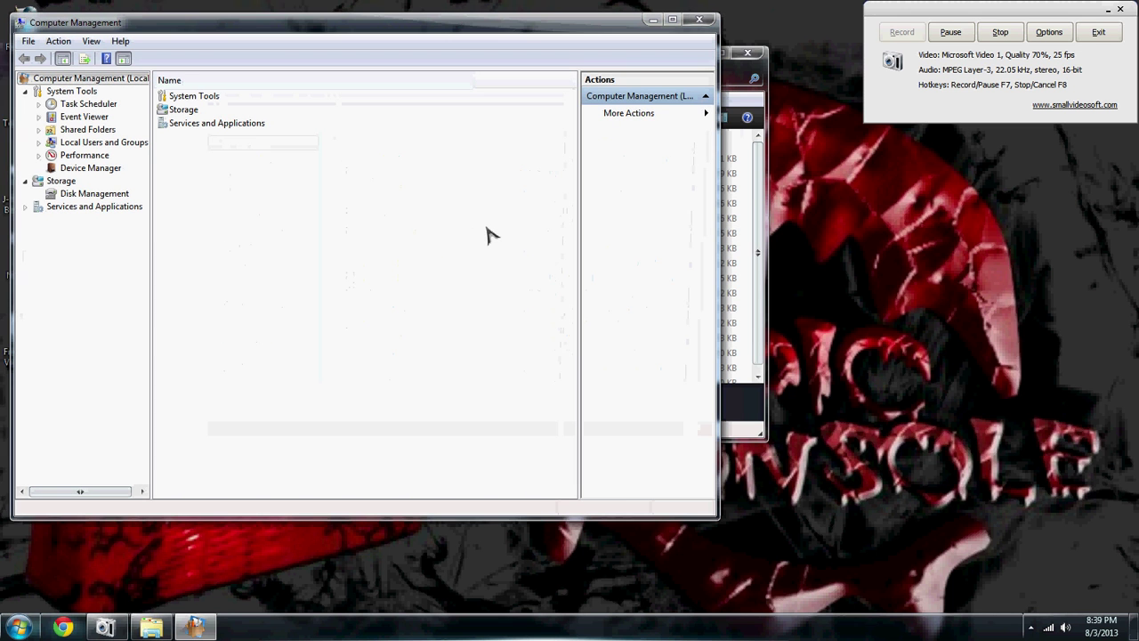
left_click(89, 169)
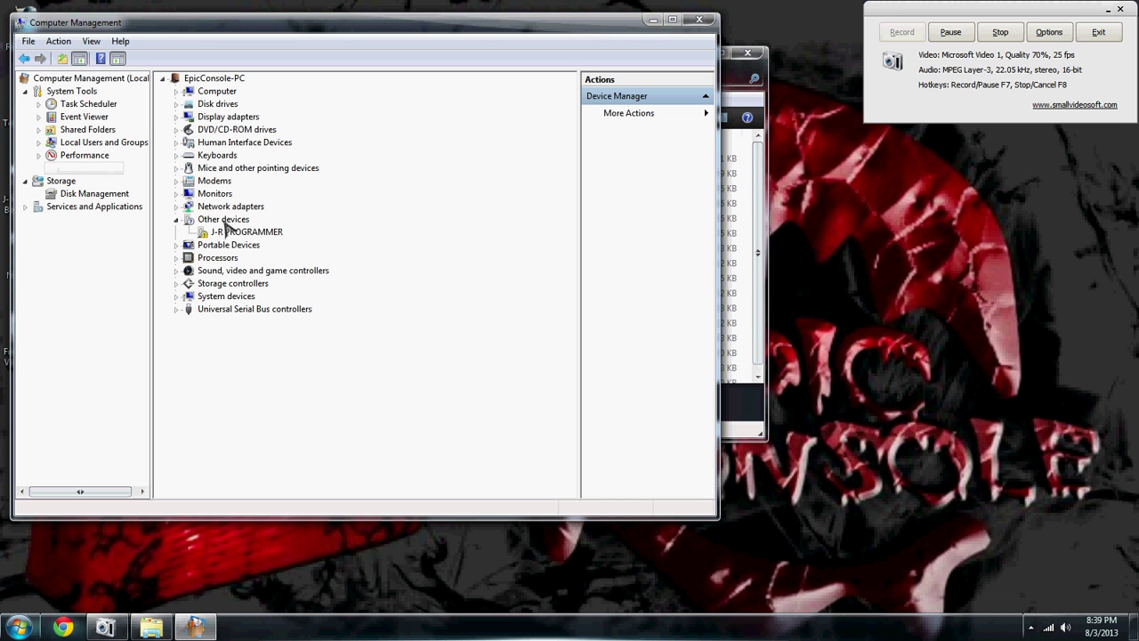
Step: Uninstall the J-R PROGRAMMER device under Other devices and close Computer Management
right_click(222, 220)
right_click(217, 232)
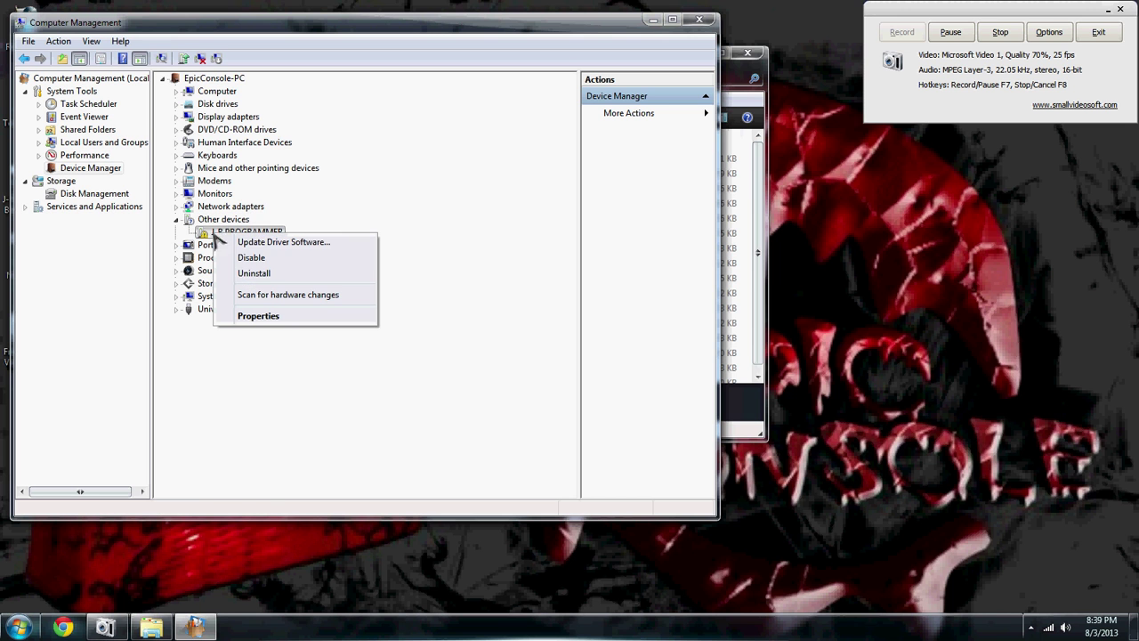
left_click(264, 275)
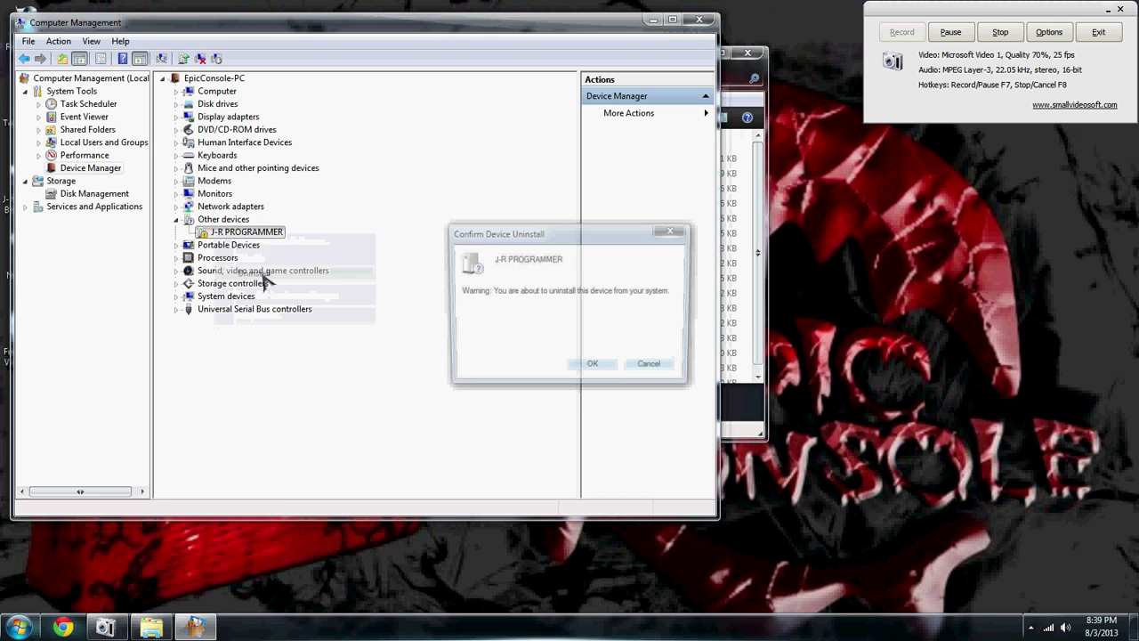
left_click(593, 368)
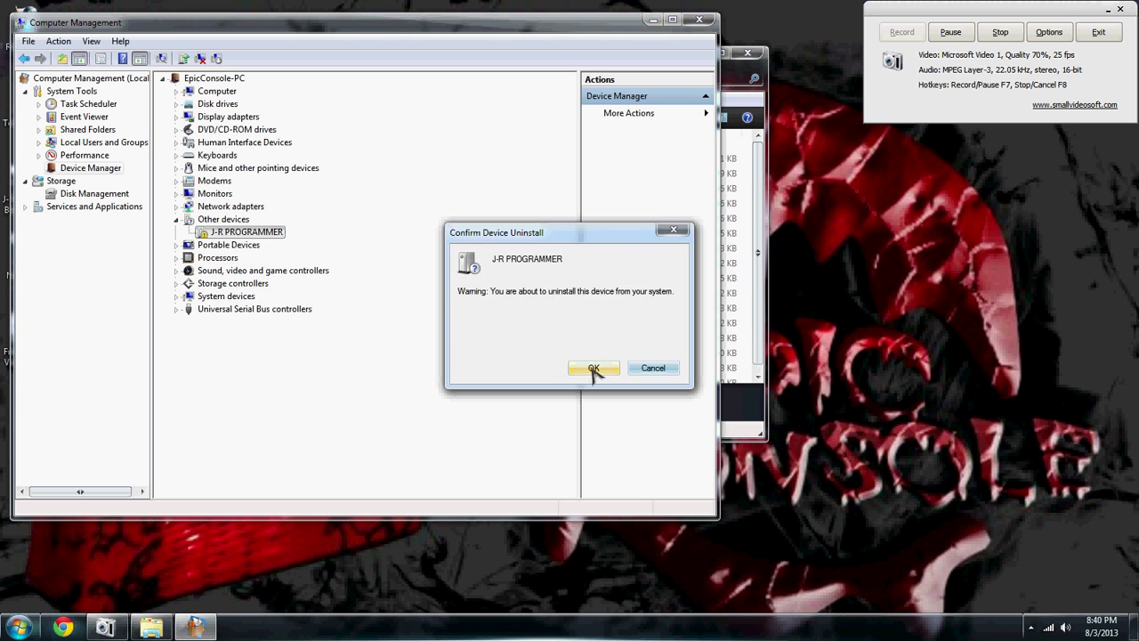
left_click(698, 19)
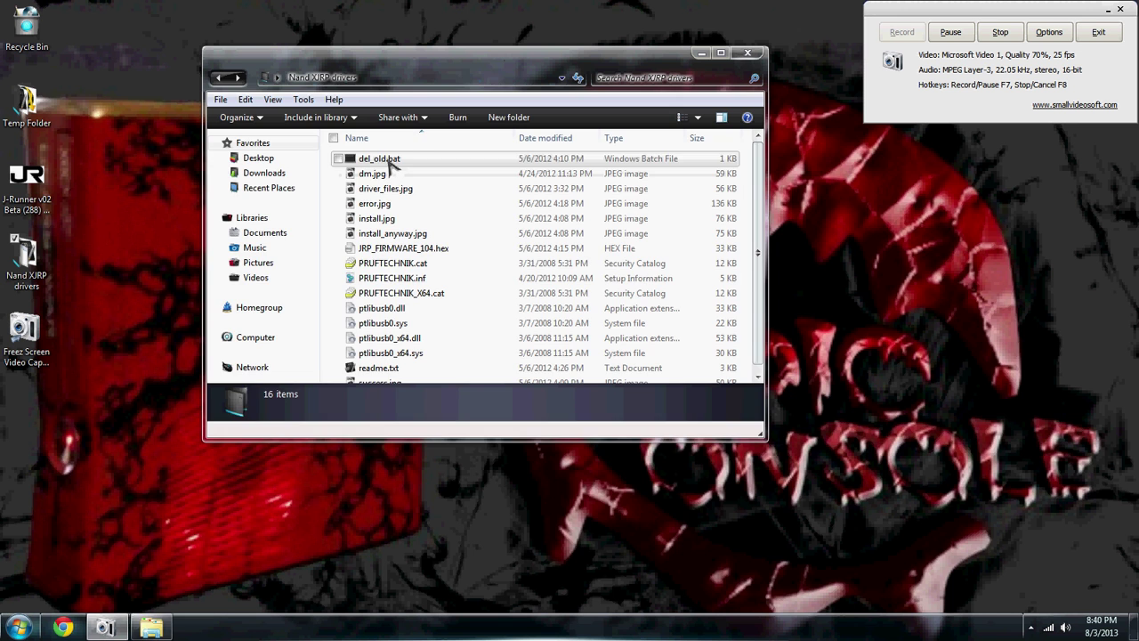
Step: Run del_old.bat and confirm deleting PTLIBUSB0.SYS from System32\drivers and PTLIBUSB0.DLL from System32 and SYSWOW64
double_click(388, 160)
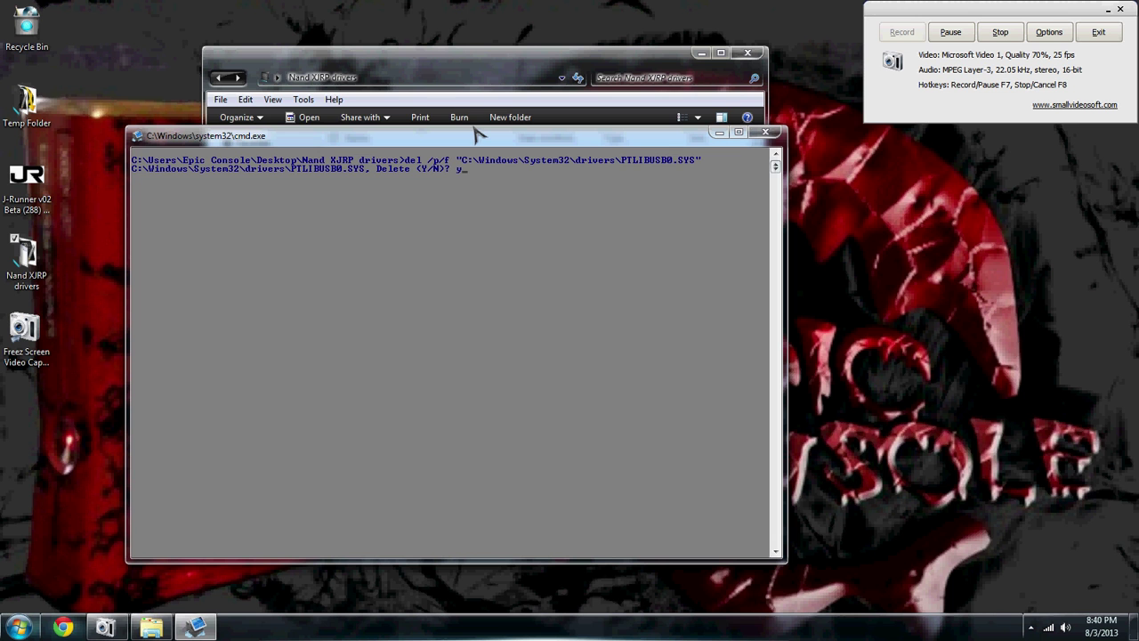
type("y")
key("Return")
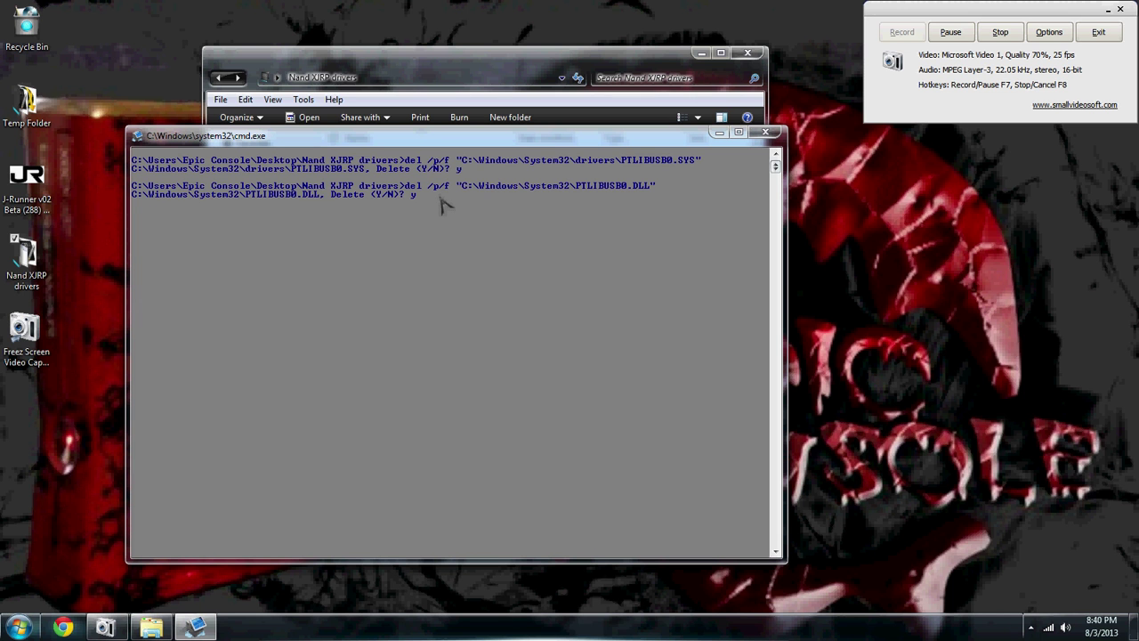
key("Return")
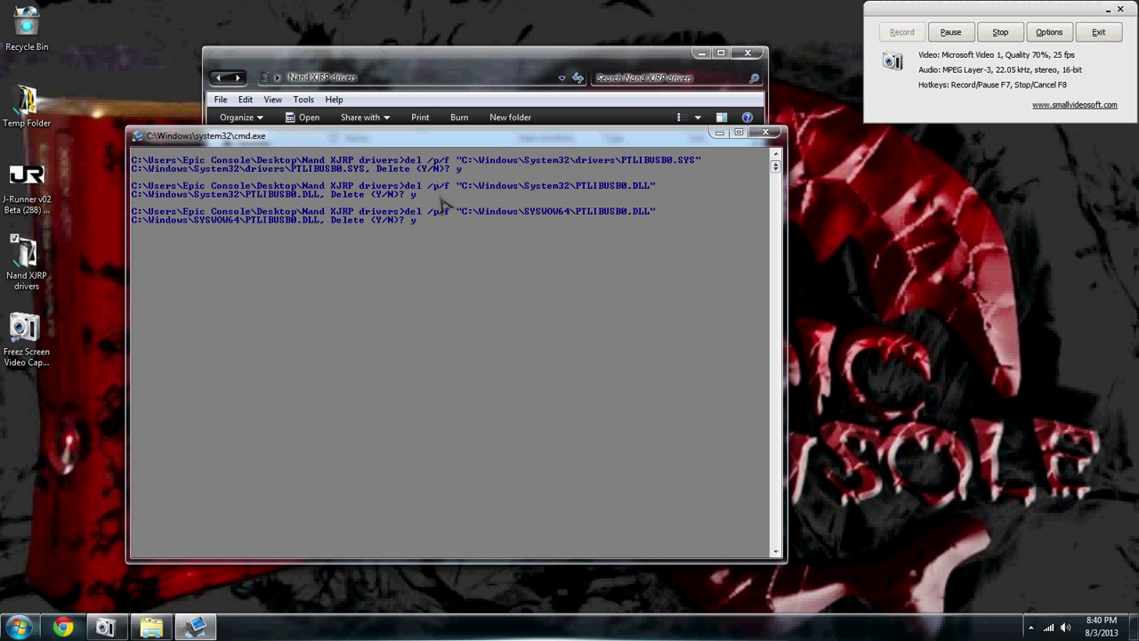
key("Return")
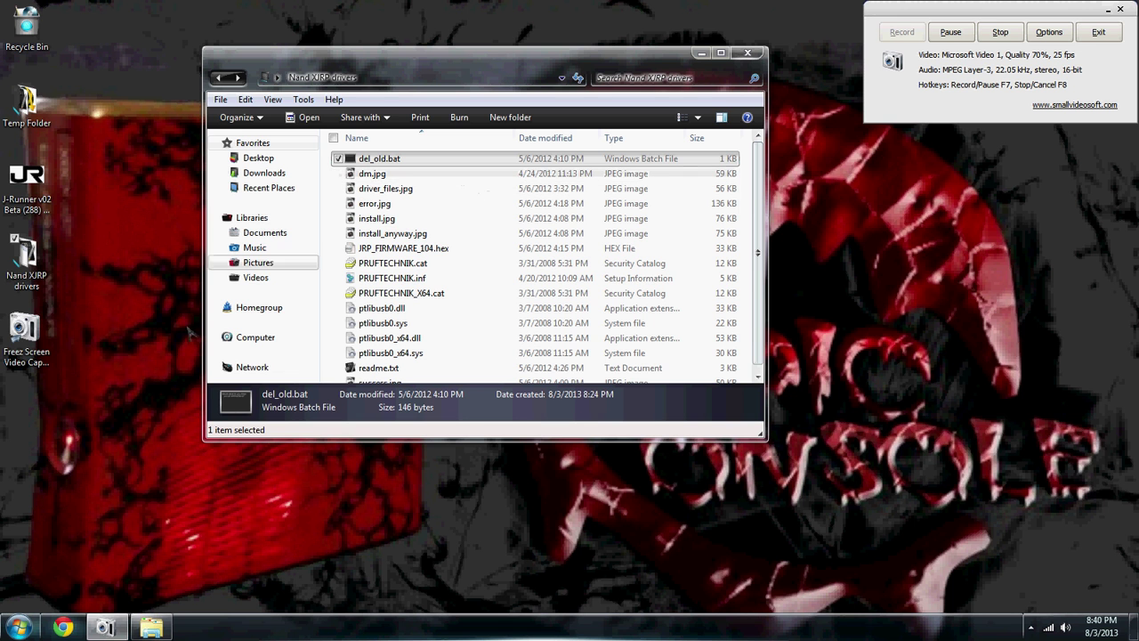
left_click(19, 628)
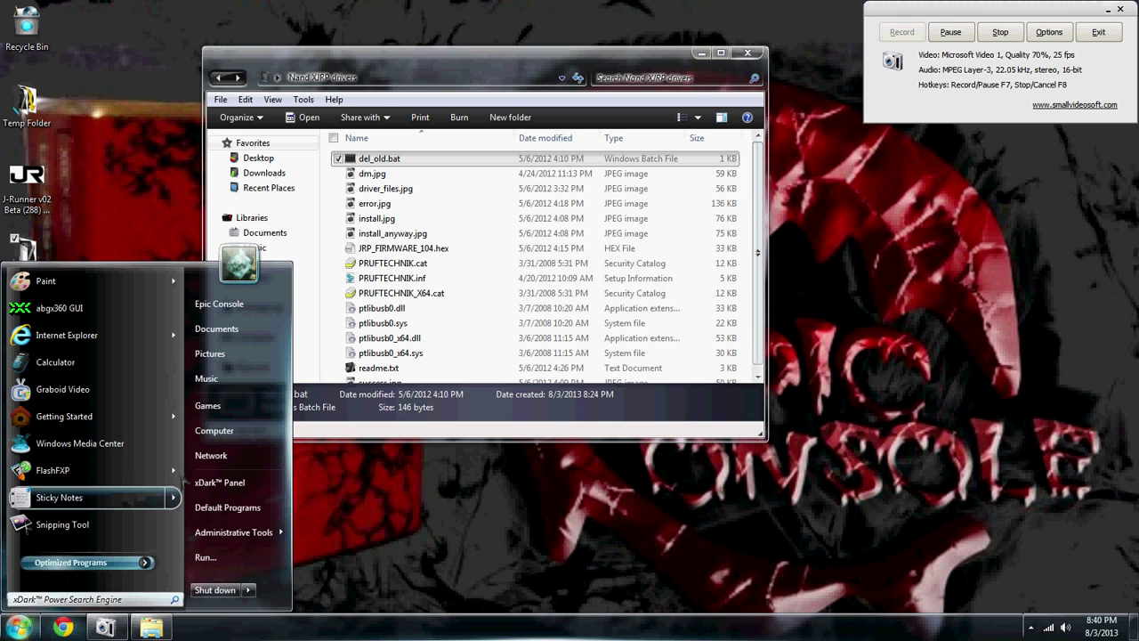
mouse_move(89, 470)
left_click(19, 627)
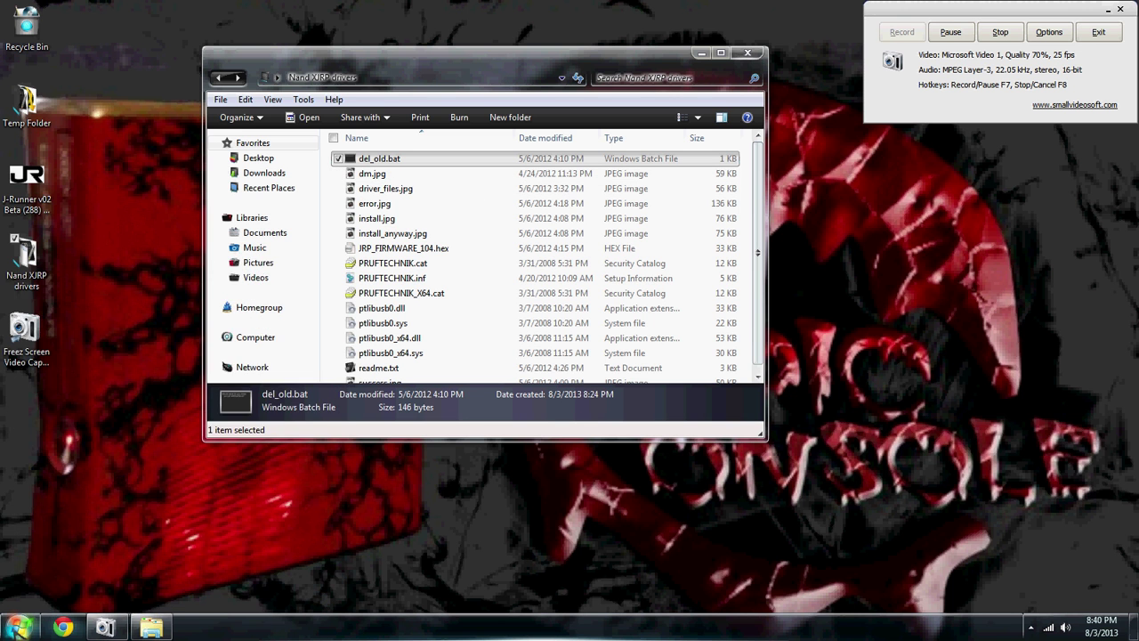
Step: Open the Windows folder on the C: drive, starting from Computer
left_click(20, 627)
left_click(222, 436)
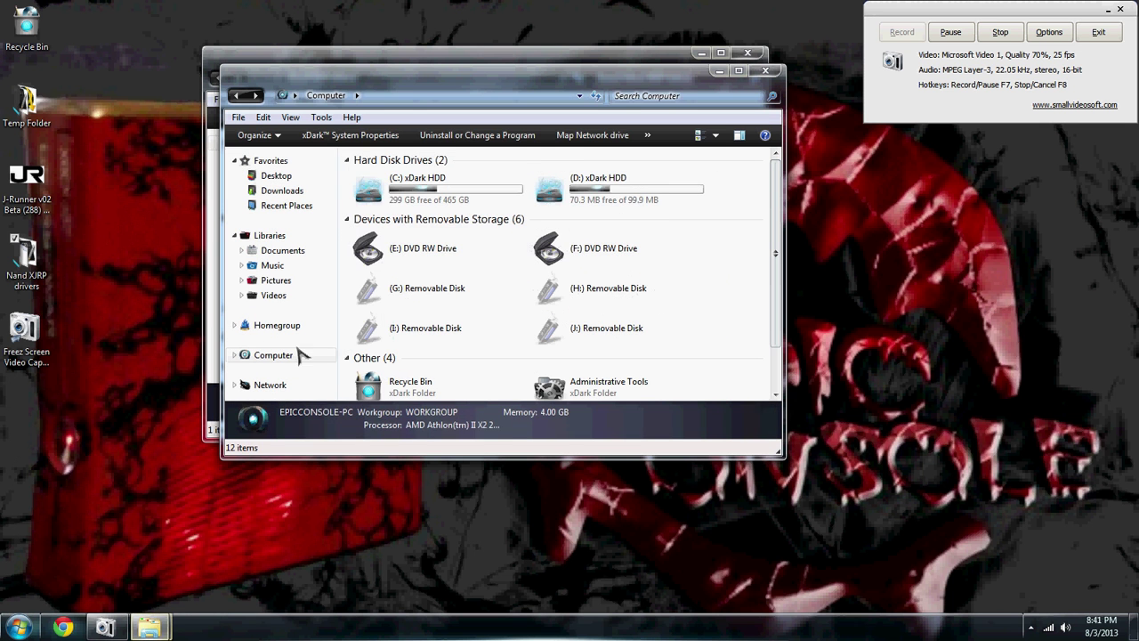
double_click(418, 183)
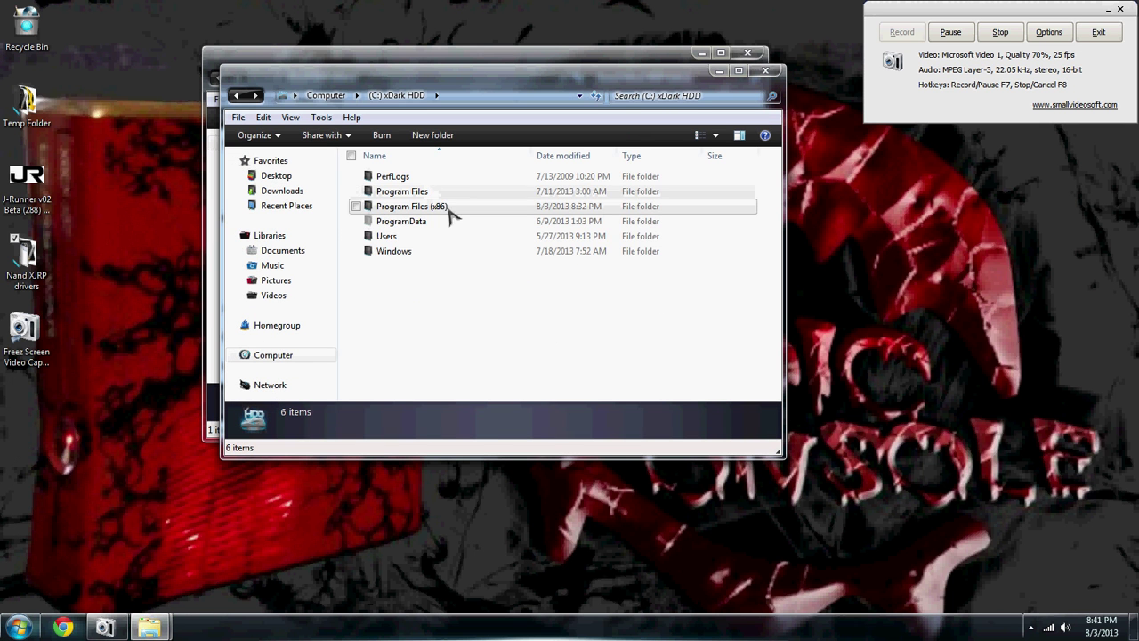
double_click(407, 254)
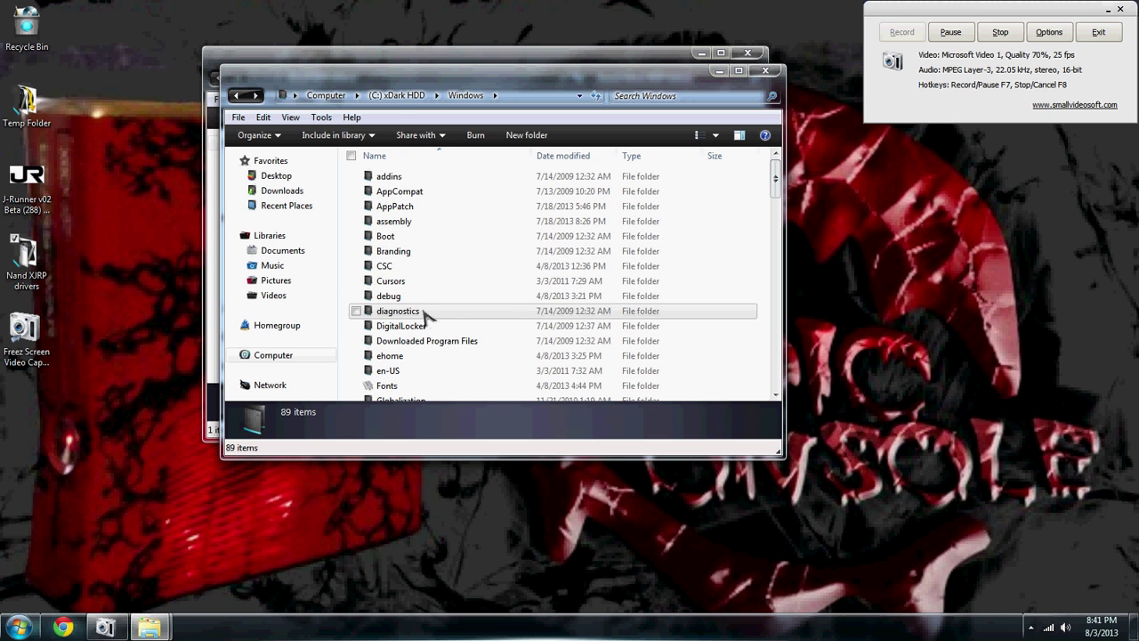
Step: Find the System32 folder within Windows and open its drivers subfolder
scroll(427, 321, "down", 1)
scroll(426, 320, "down", 2)
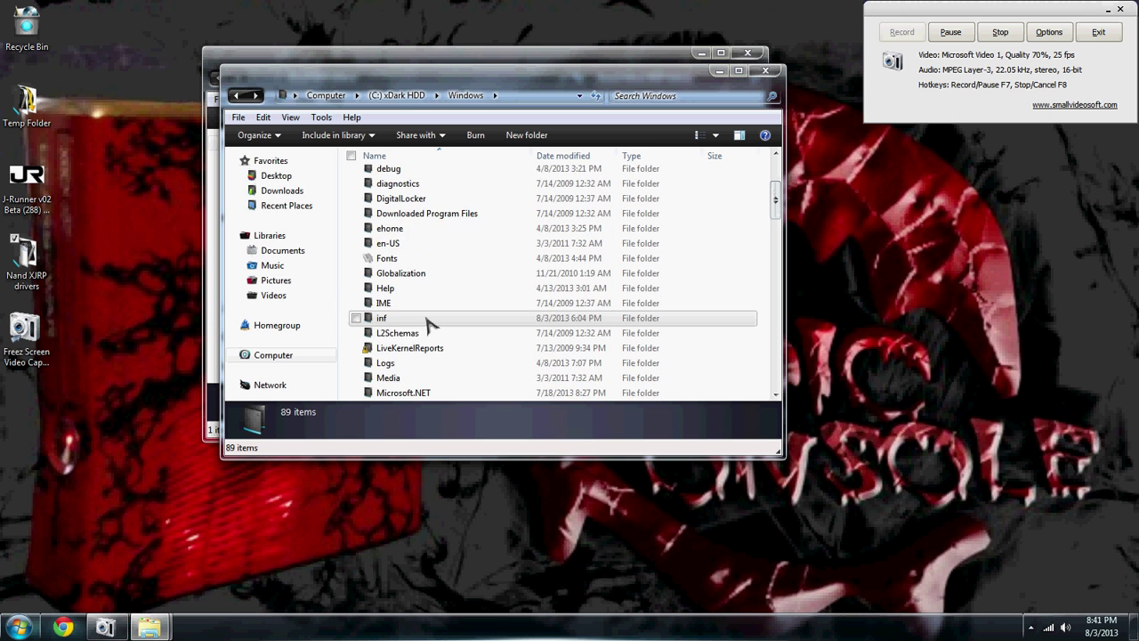
scroll(427, 313, "up", 1)
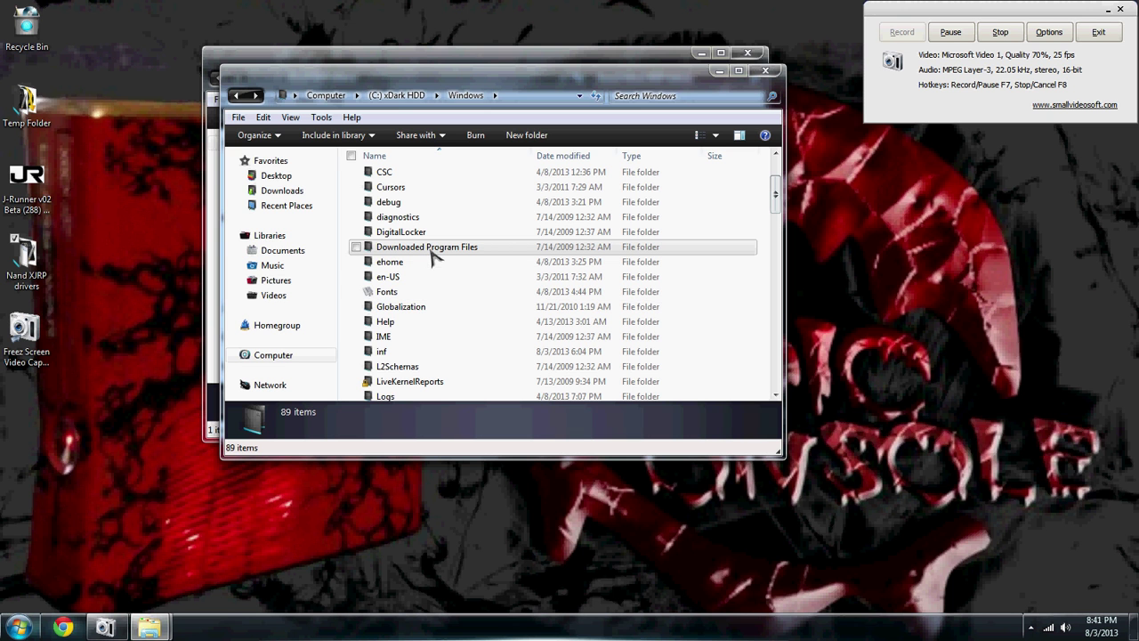
scroll(416, 338, "down", 4)
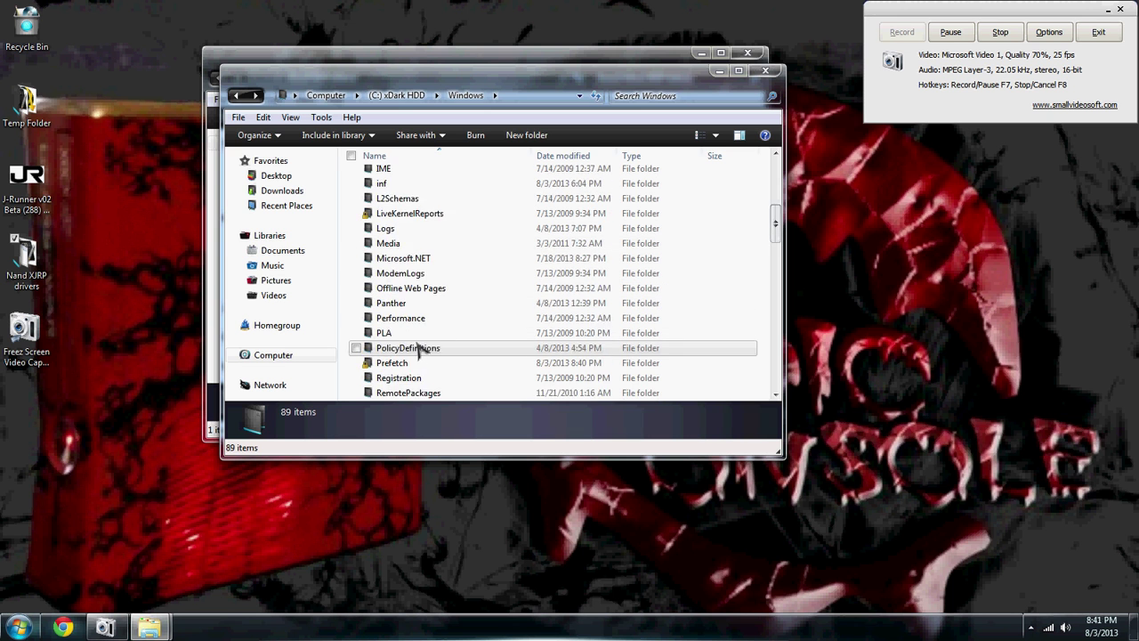
scroll(418, 348, "down", 10)
scroll(402, 261, "up", 2)
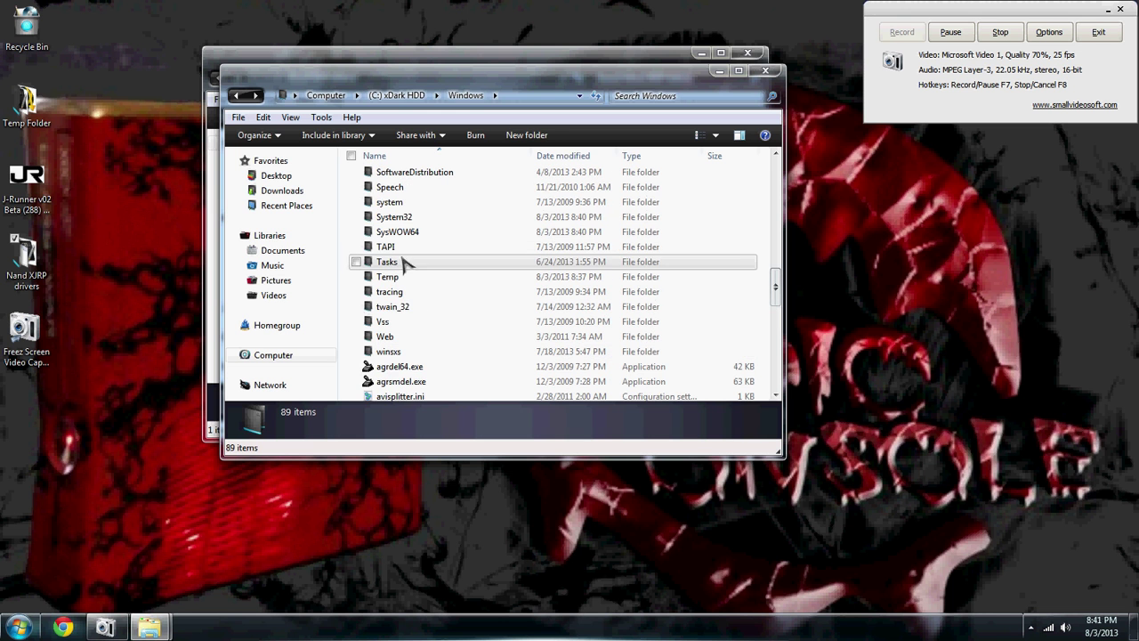
double_click(400, 218)
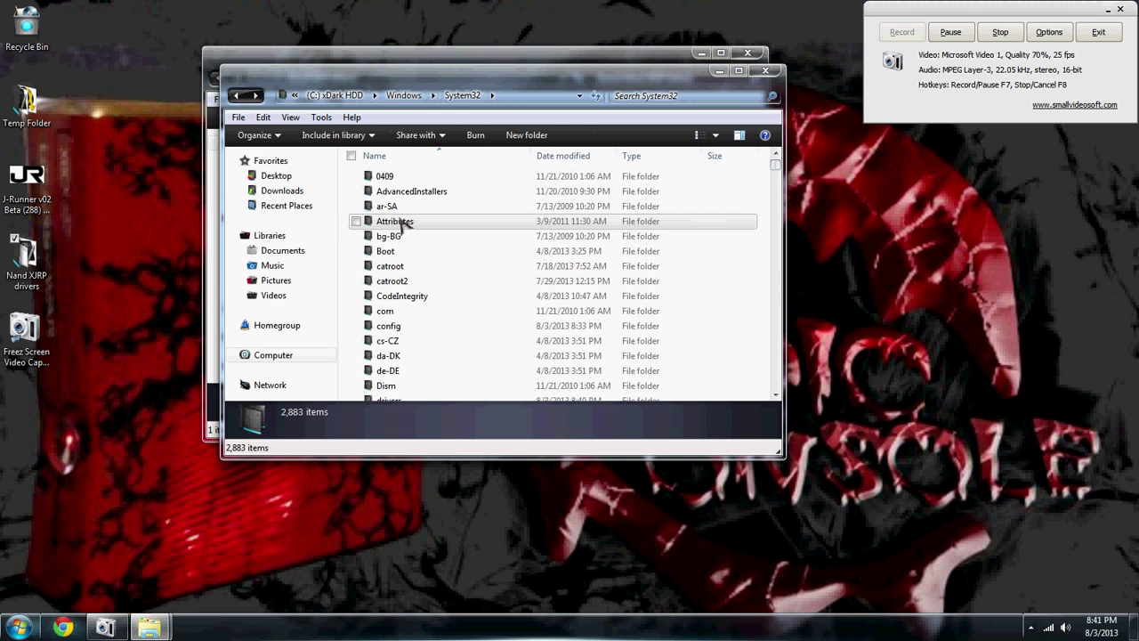
scroll(431, 322, "down", 1)
double_click(399, 363)
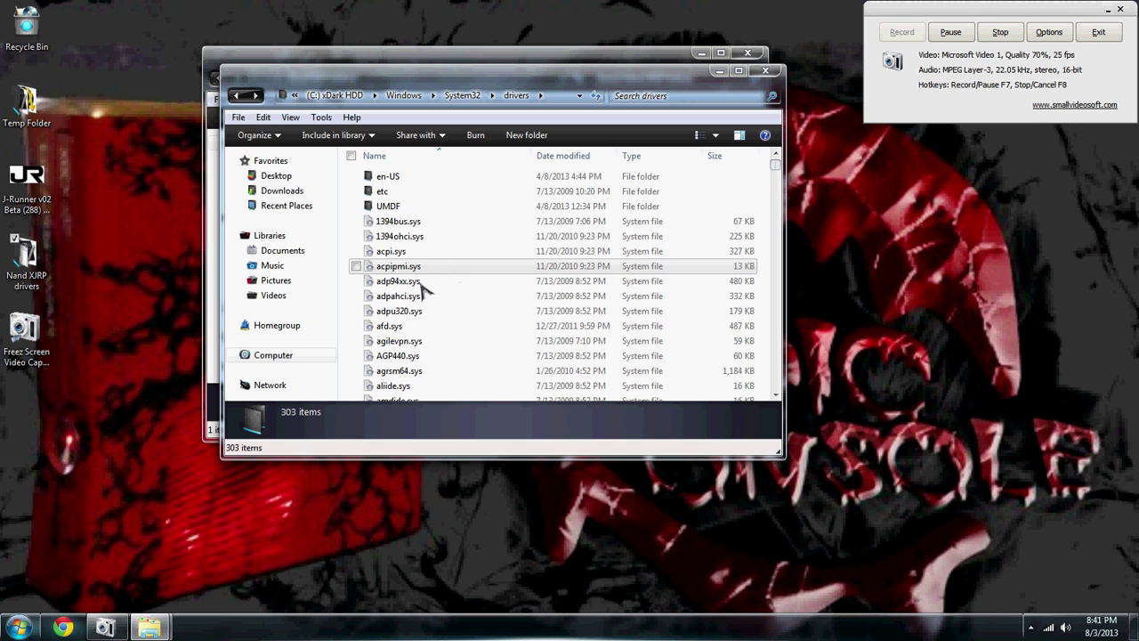
Step: Check the System32\drivers file list for a leftover PTLIBUSB0.SYS, and close both open folder windows
scroll(431, 320, "down", 9)
scroll(431, 326, "down", 15)
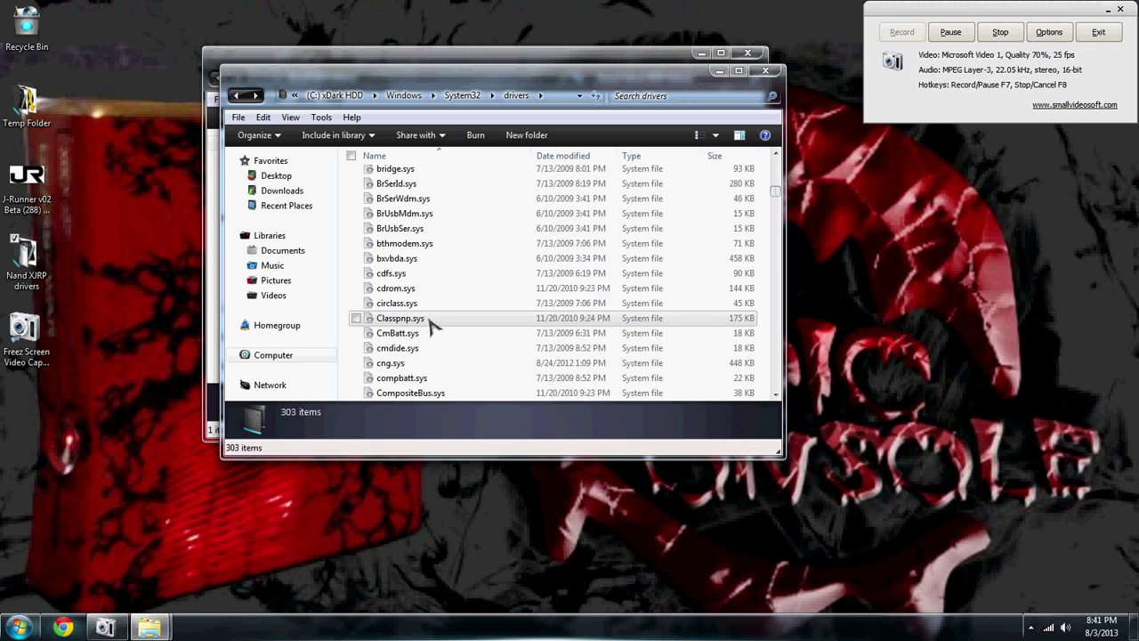
scroll(431, 326, "down", 15)
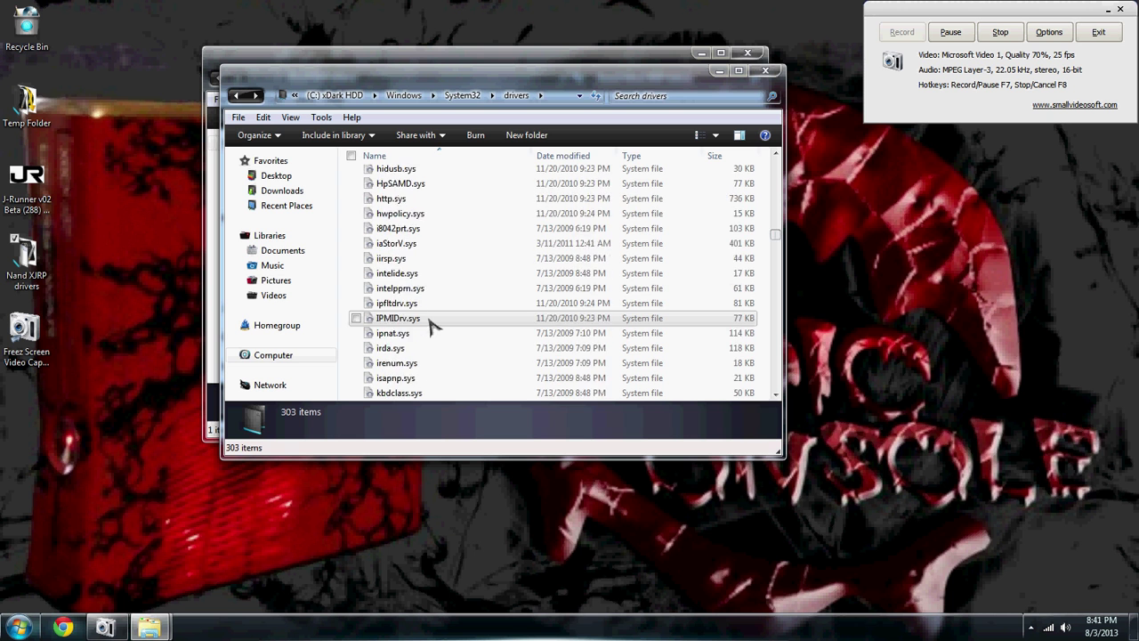
scroll(431, 326, "down", 10)
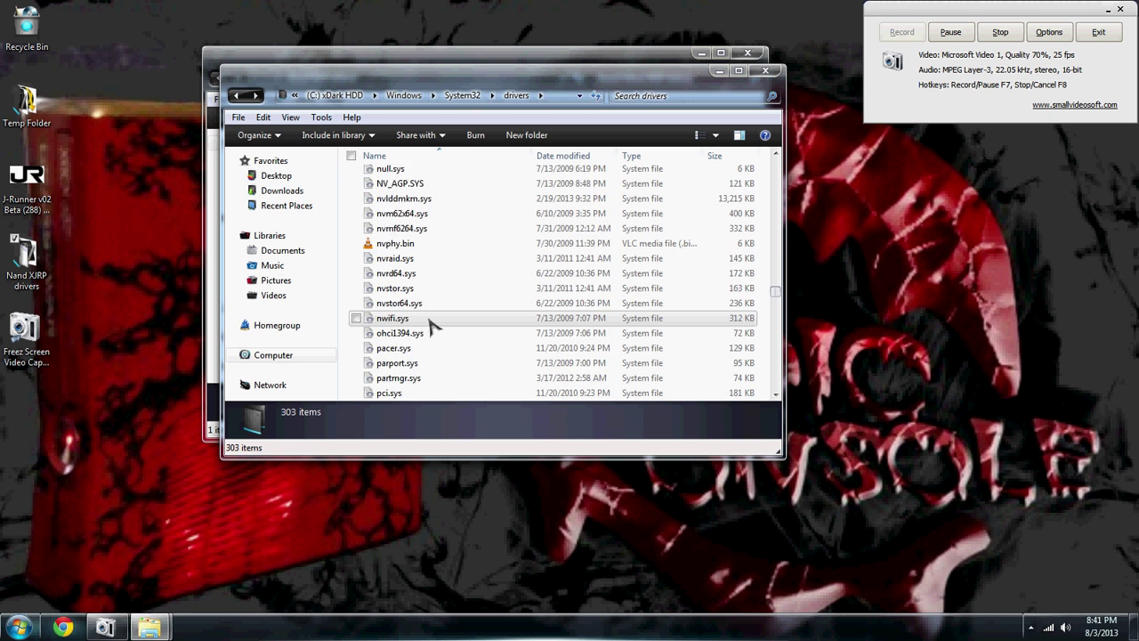
scroll(432, 326, "up", 4)
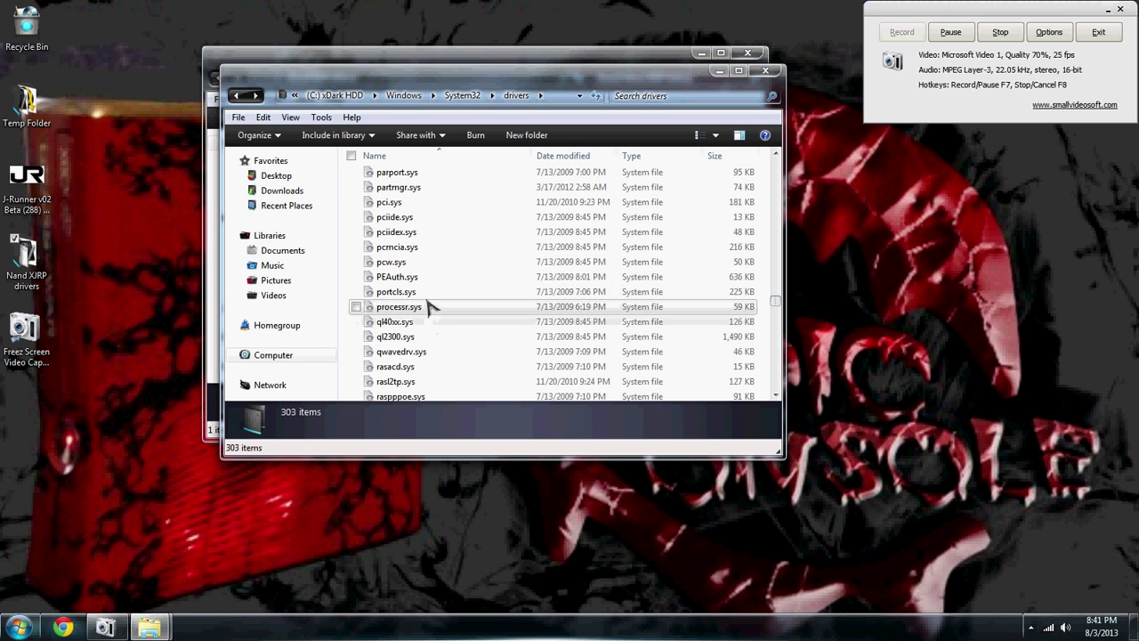
scroll(447, 246, "up", 1)
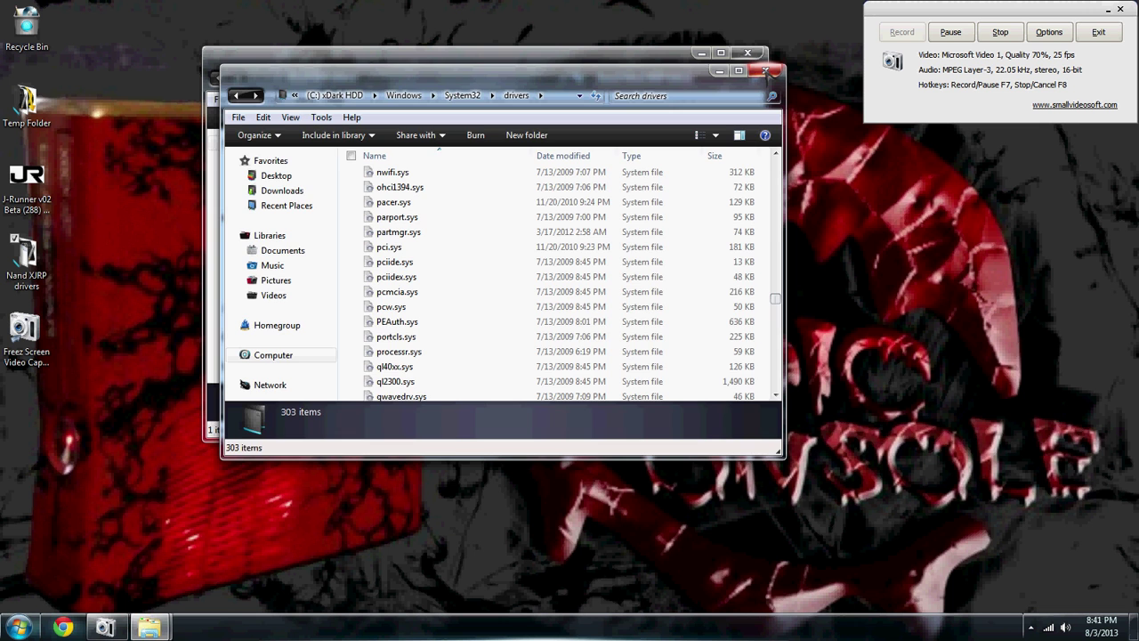
left_click(765, 70)
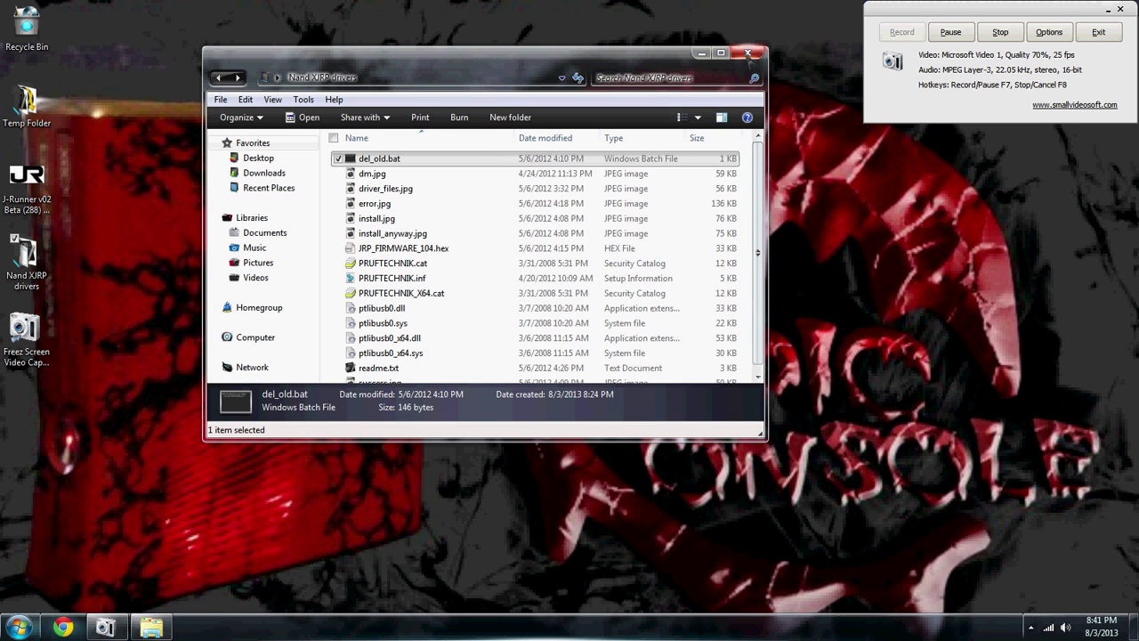
left_click(747, 53)
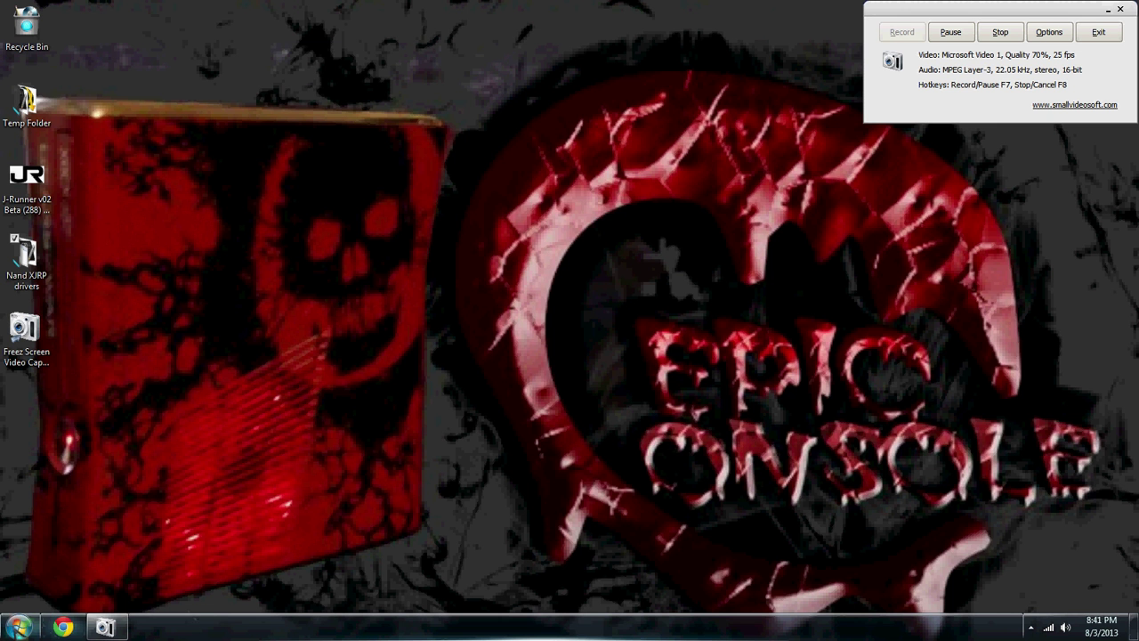
Step: Open Computer Management for this computer and show its Device Manager
left_click(19, 627)
right_click(242, 430)
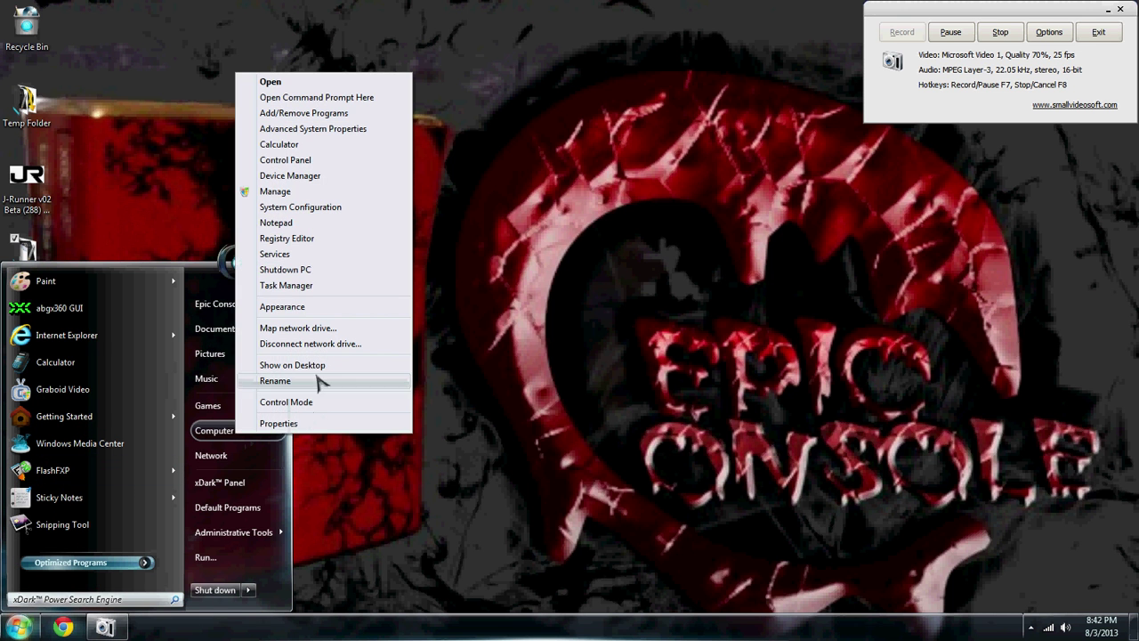
left_click(318, 205)
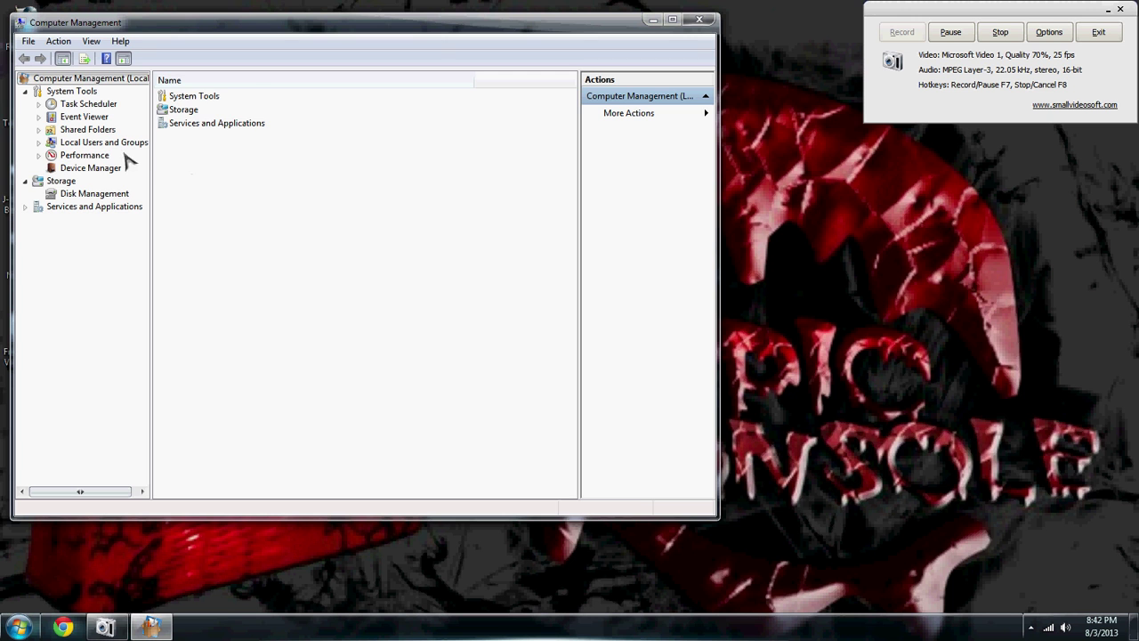
left_click(88, 171)
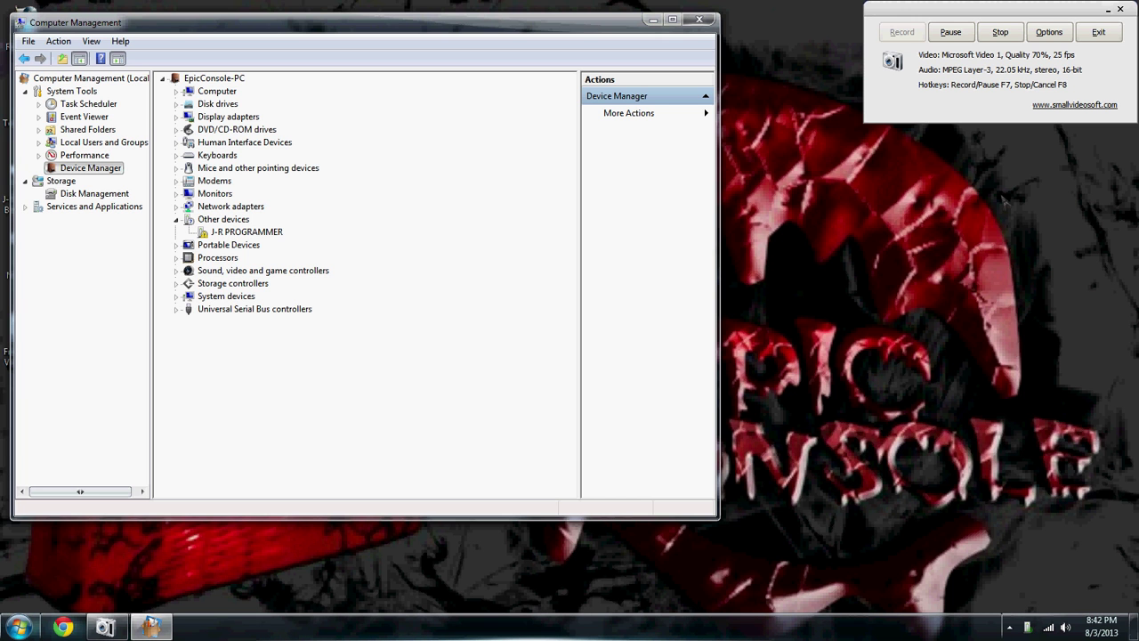
Step: Start updating the driver software of J-R PROGRAMMER under Other devices, choosing to browse the computer for it
right_click(251, 233)
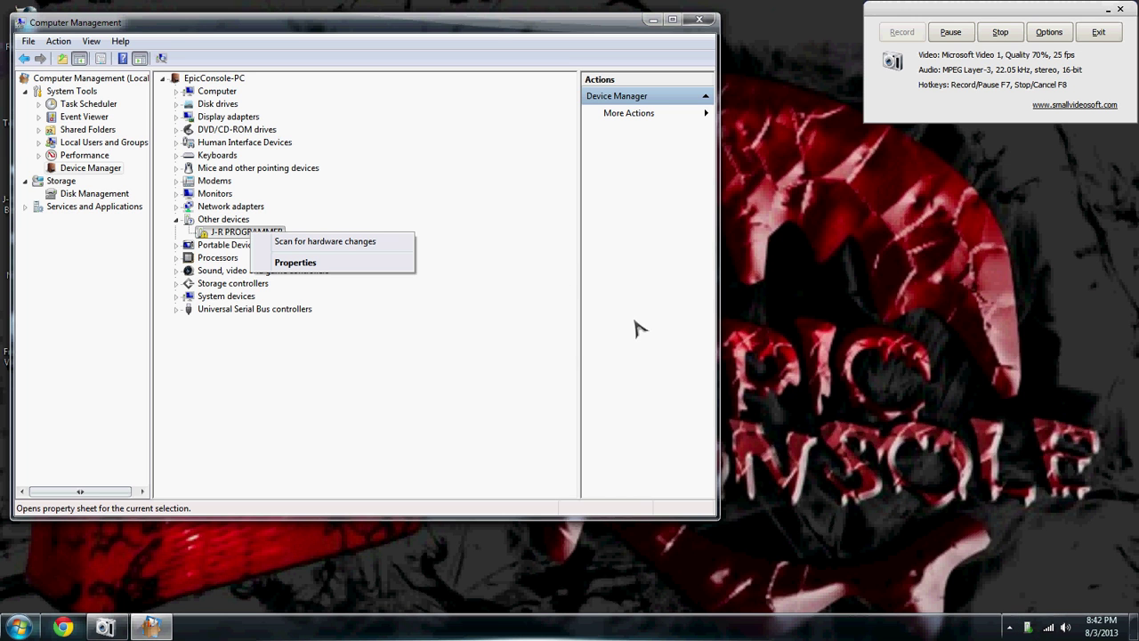
left_click(456, 394)
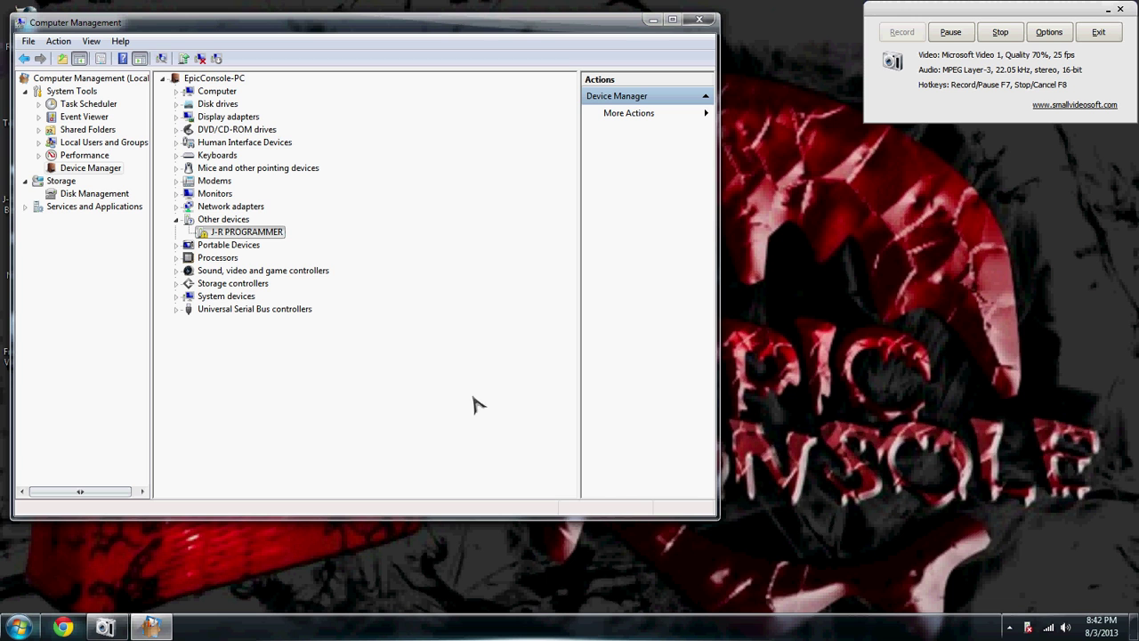
right_click(255, 235)
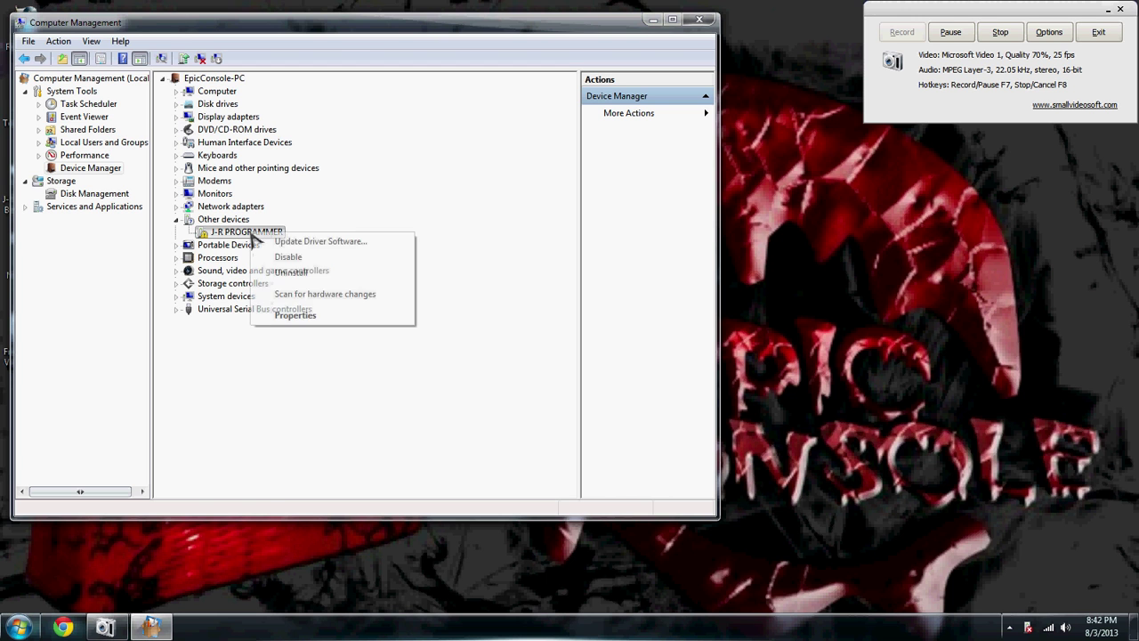
left_click(323, 243)
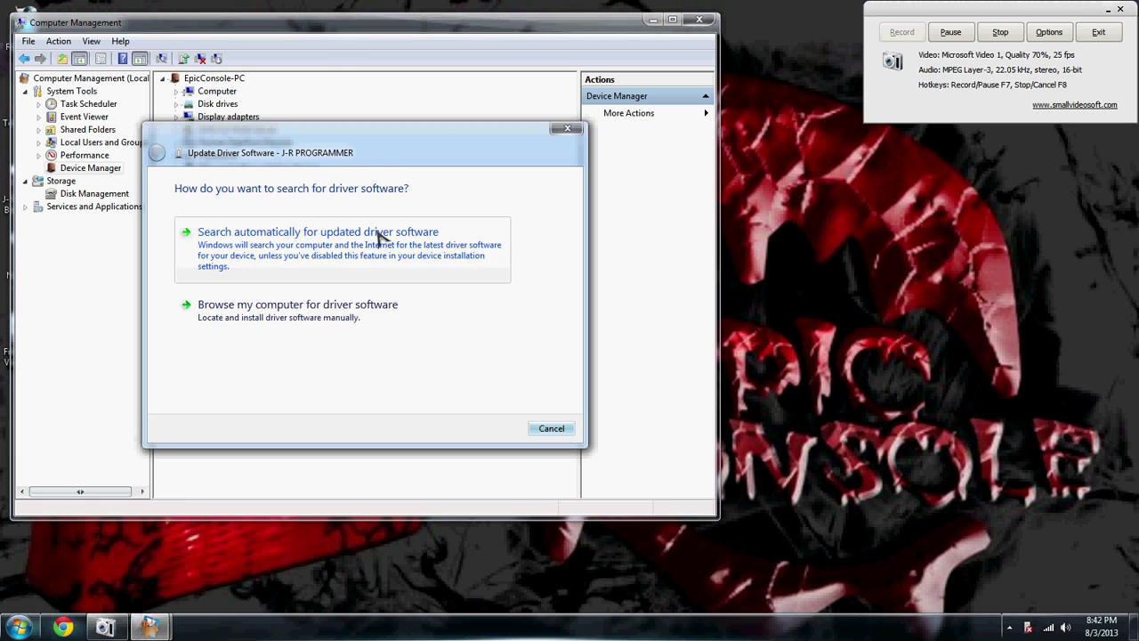
left_click(303, 306)
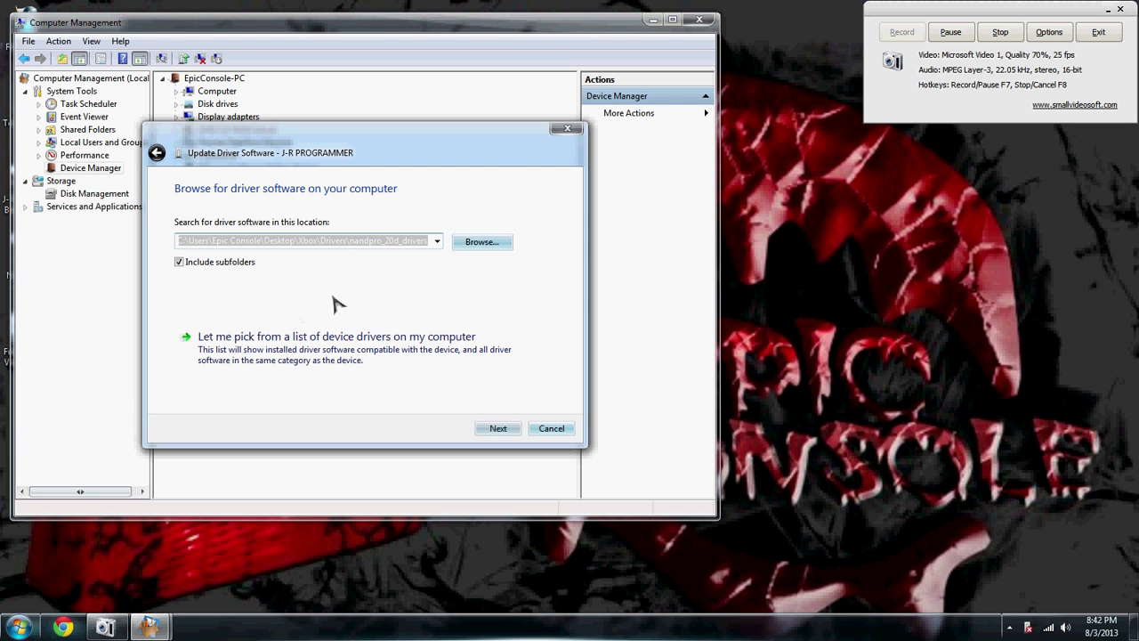
Step: Set the driver search location to the Nand XJRP drivers folder on the desktop
left_click(476, 244)
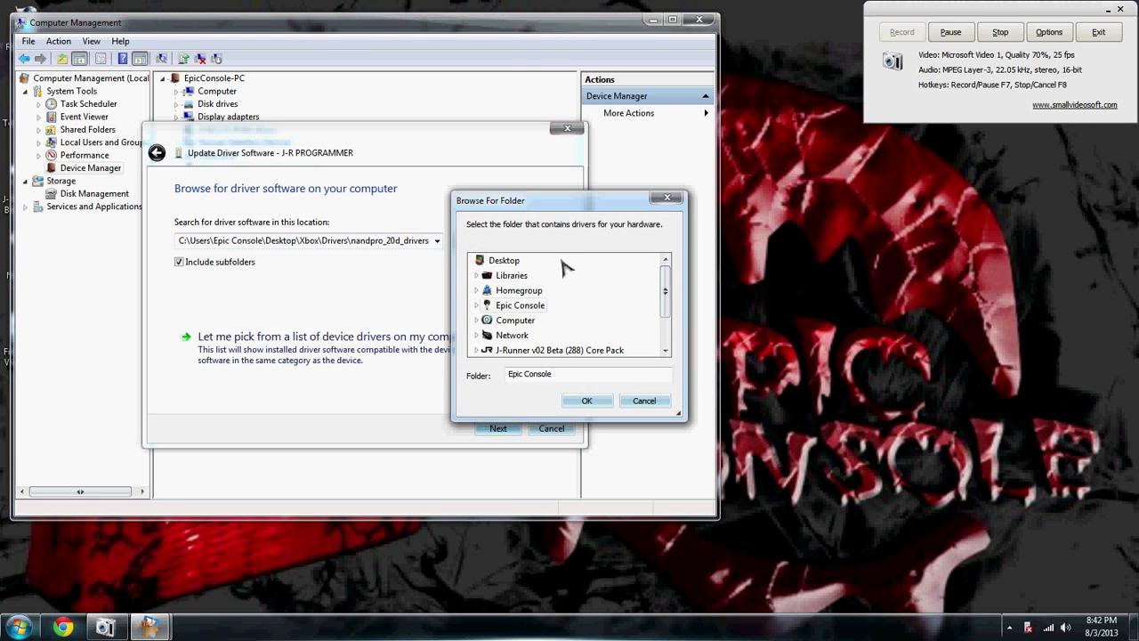
left_click(501, 259)
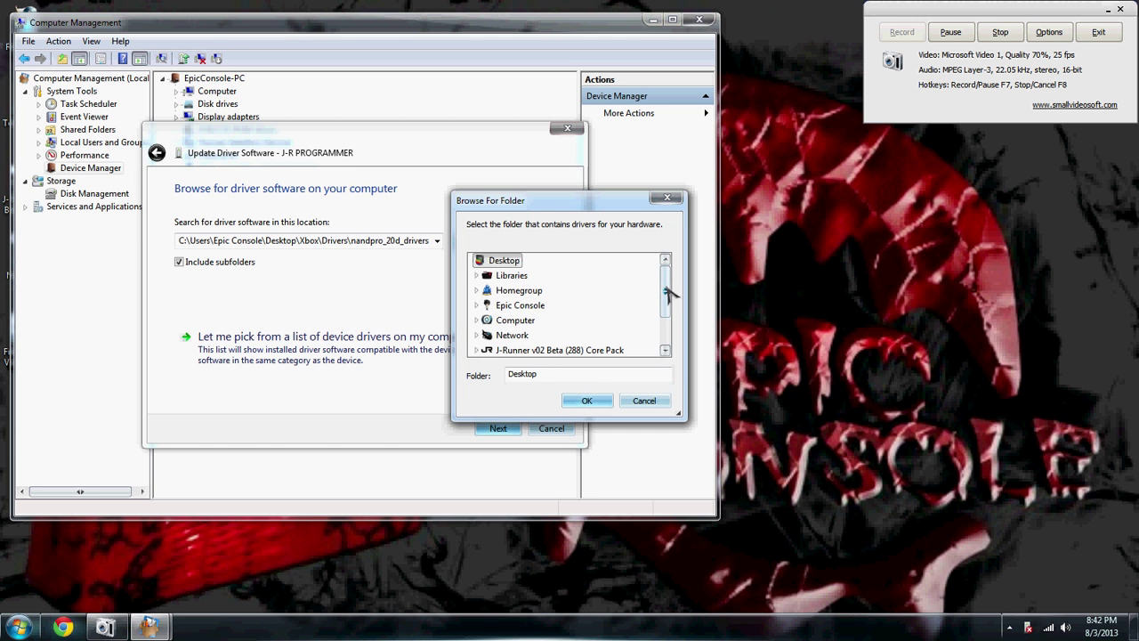
left_click_drag(667, 293, 668, 319)
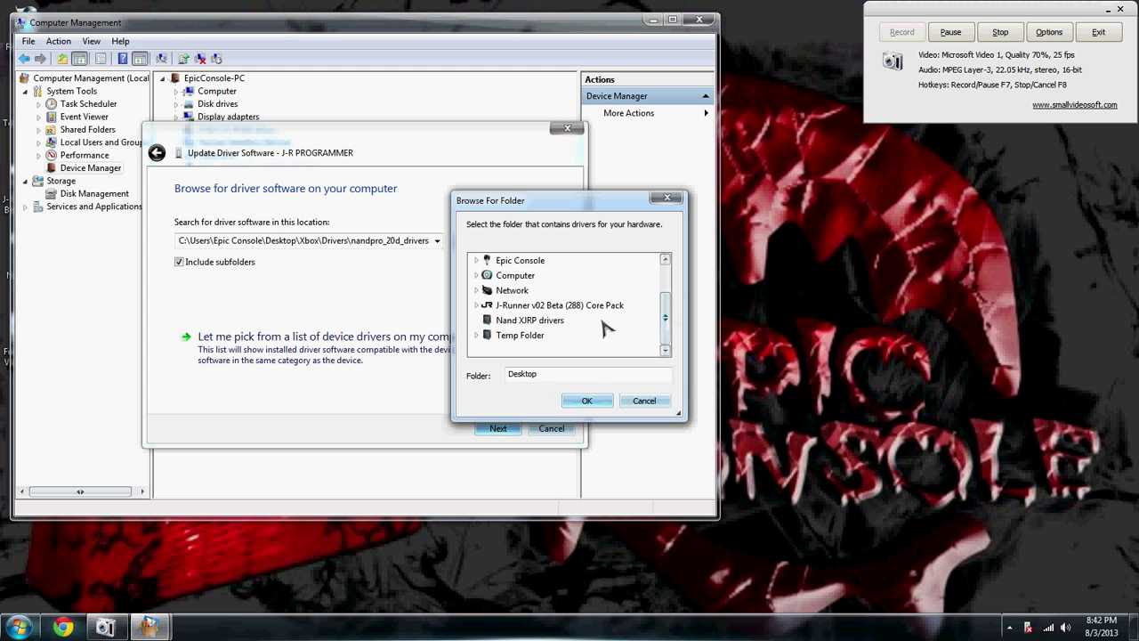
left_click(534, 320)
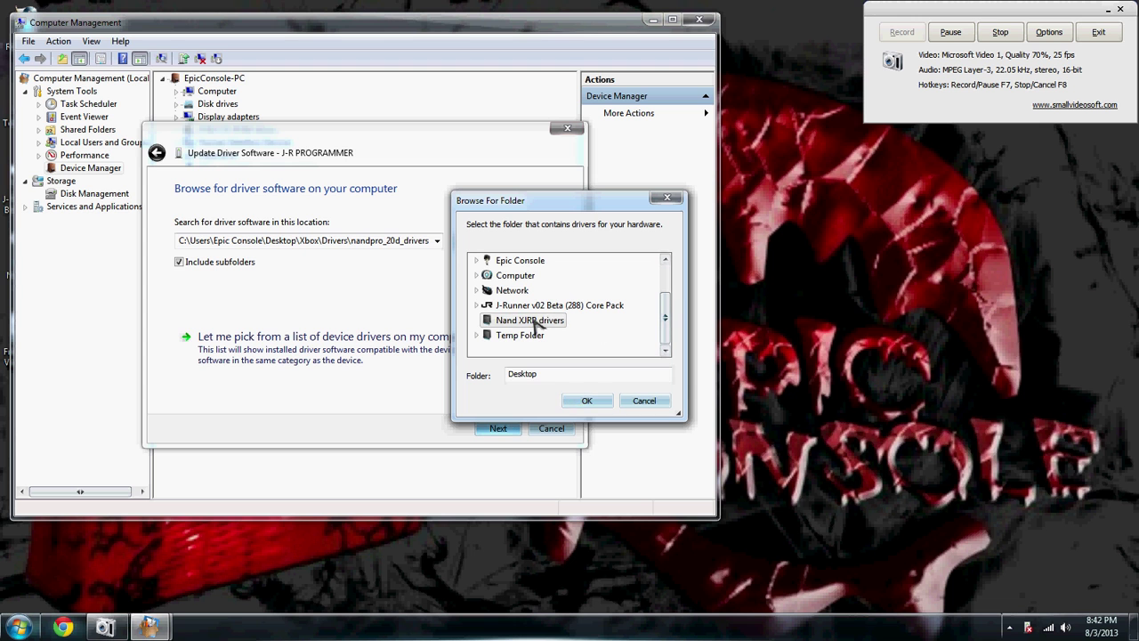
left_click(586, 402)
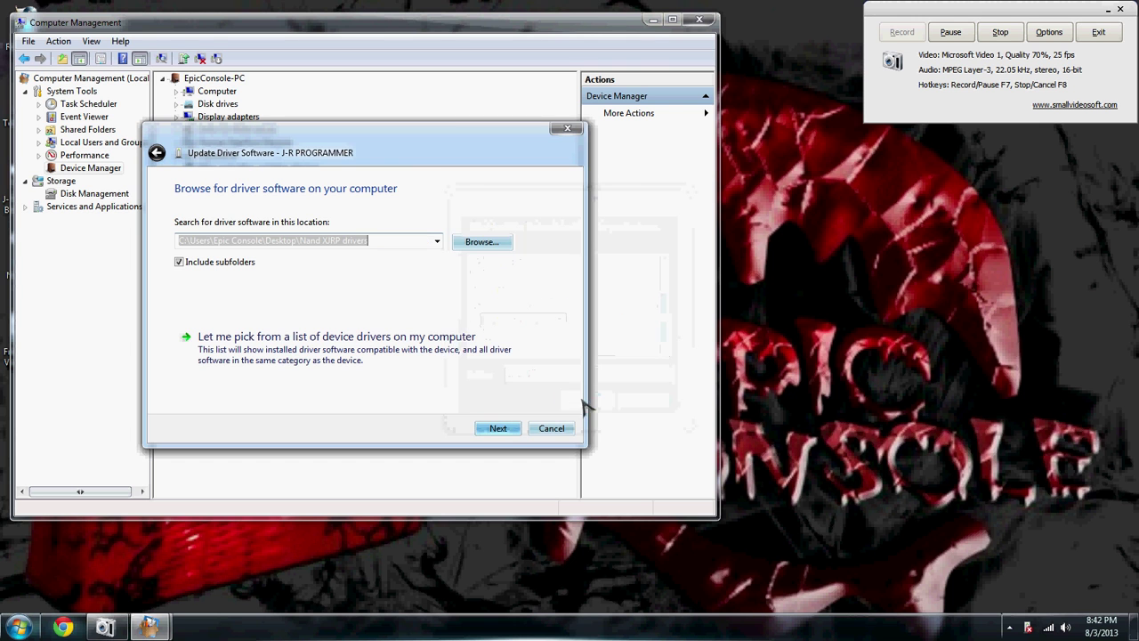
Step: Install the J-R Programmer driver despite the unverified publisher, and close the driver update wizard
left_click(498, 429)
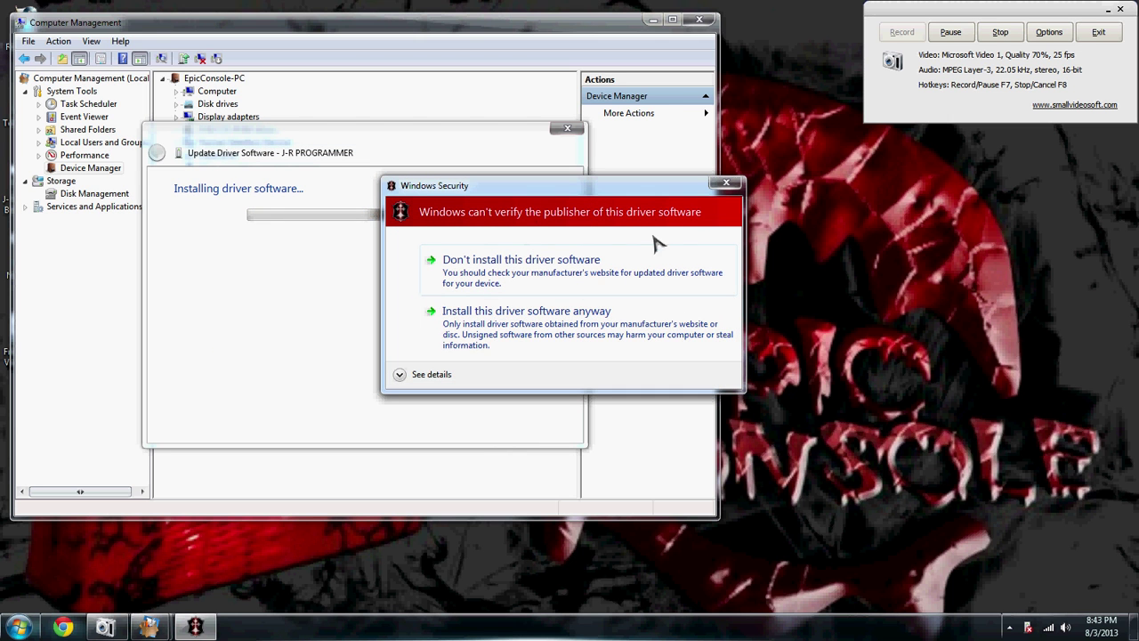
left_click(508, 321)
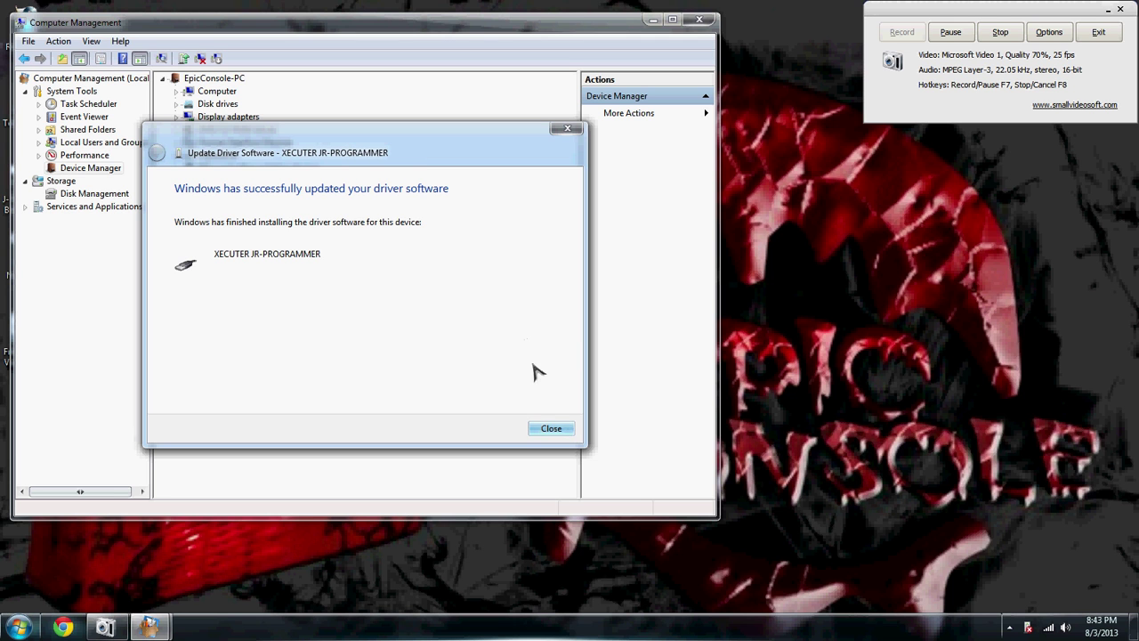
left_click(551, 429)
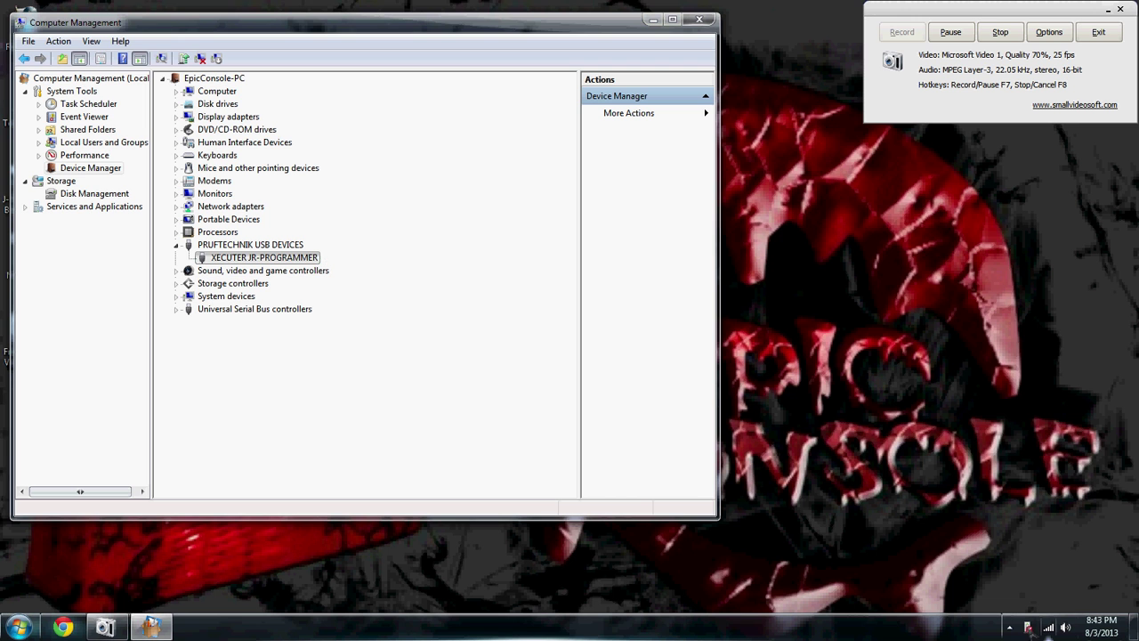
Step: View the J-R Programmer's earlier driver installation status from the notification area and dismiss it
left_click(1028, 626)
left_click(733, 338)
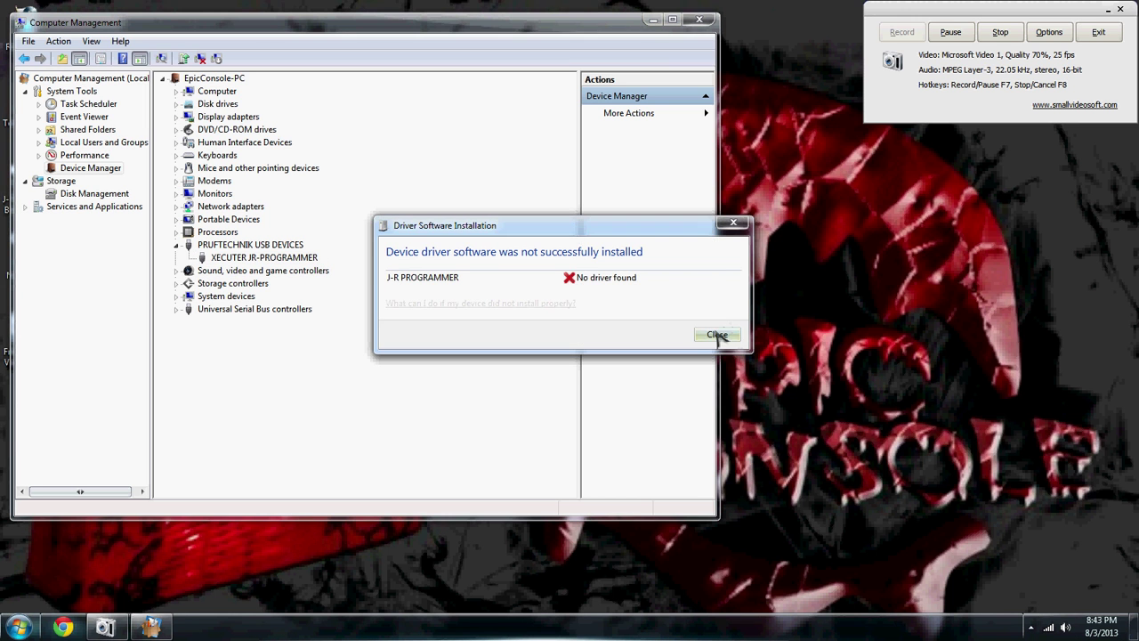
left_click(1032, 627)
left_click(1031, 627)
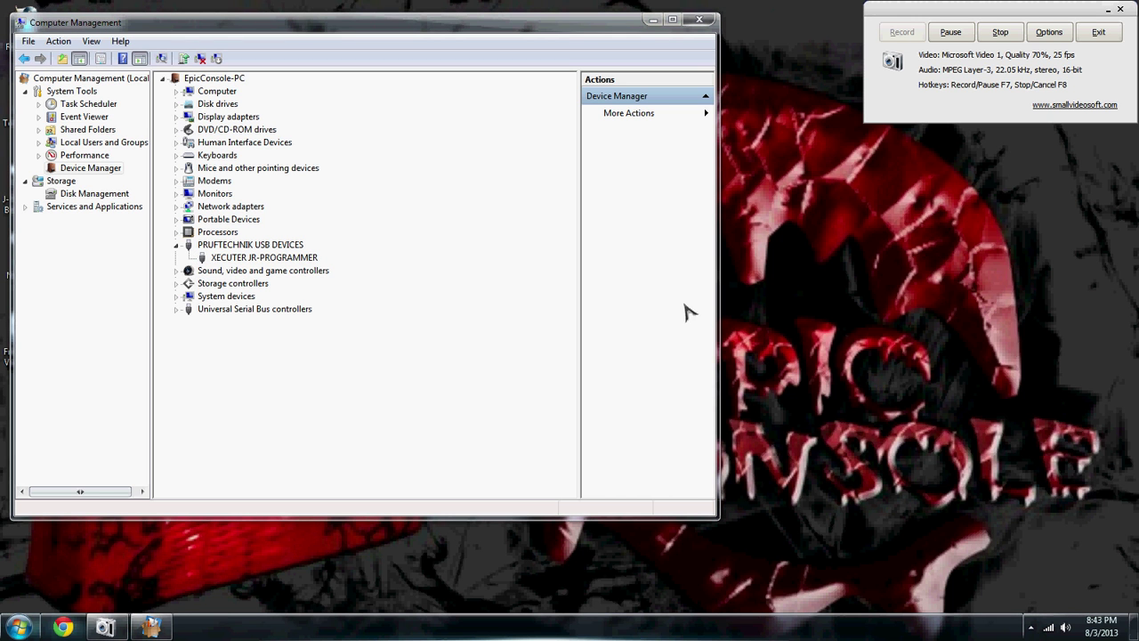